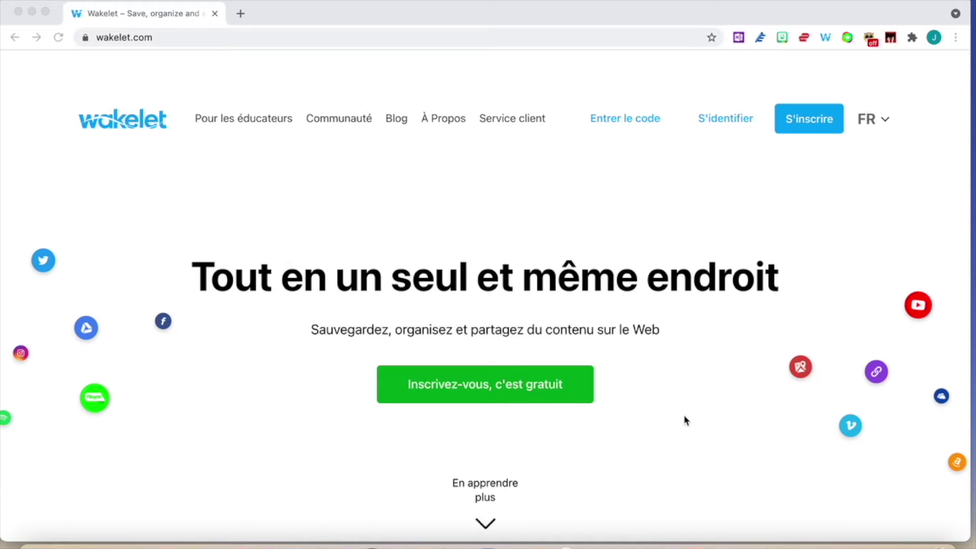
Open the Wakelet sign-up page and continue with an Office 365 account
scroll(798, 239, "down", 1)
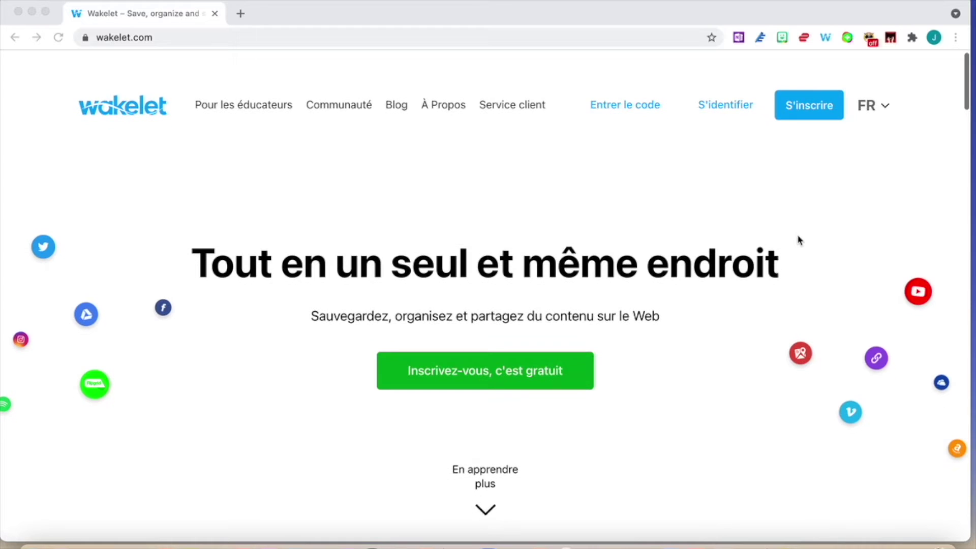
left_click(810, 108)
left_click(809, 111)
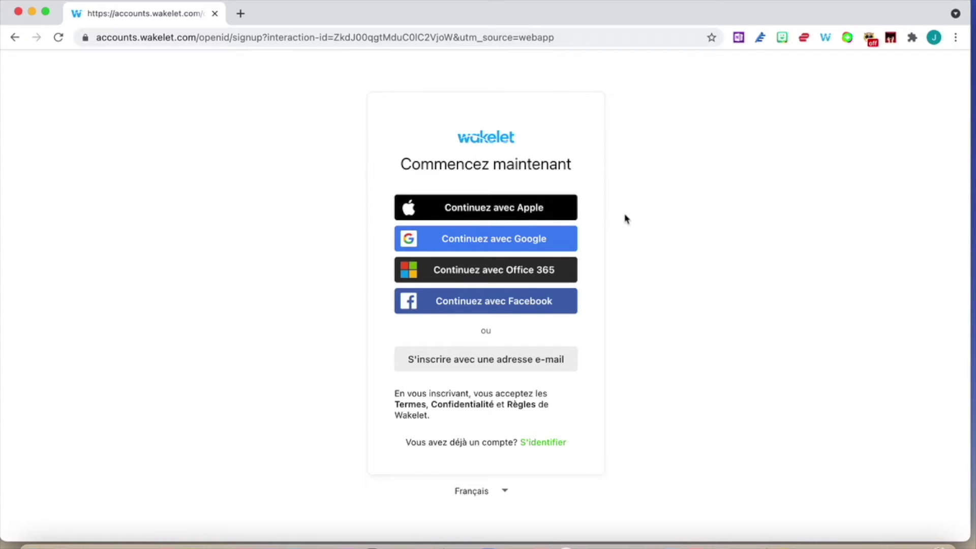
left_click(514, 271)
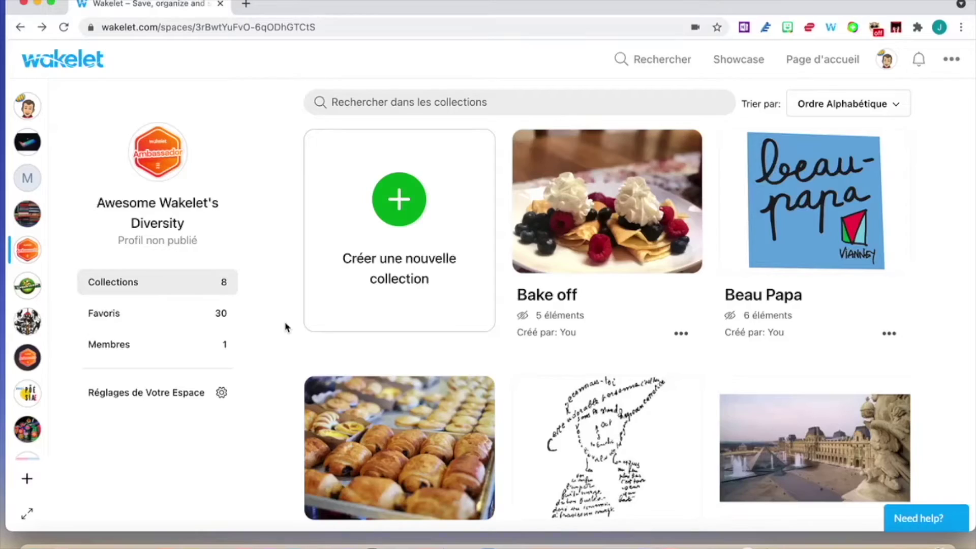
Create a new collection with the blue-green bubbles photo from the library as its cover, displayed as a half cover image
left_click(400, 206)
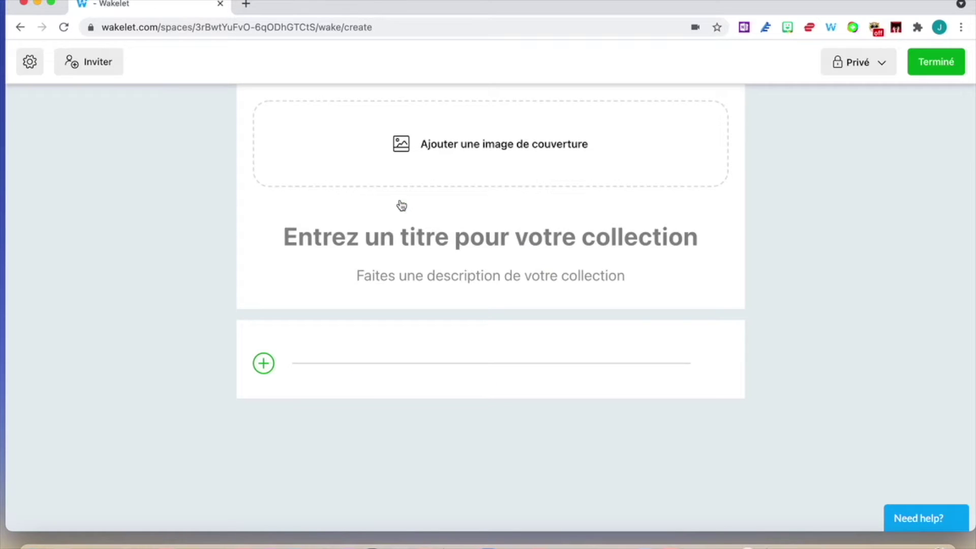
left_click(497, 147)
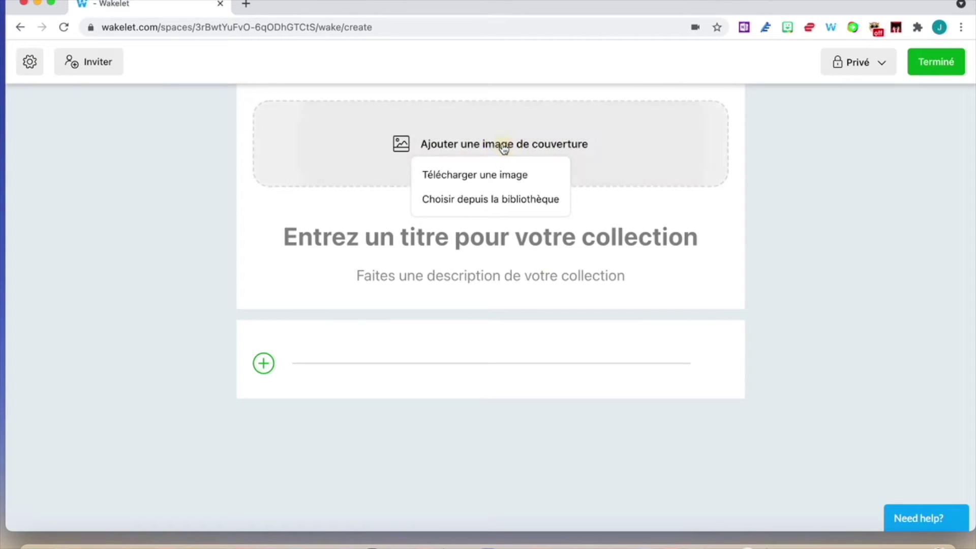
left_click(496, 204)
left_click(364, 418)
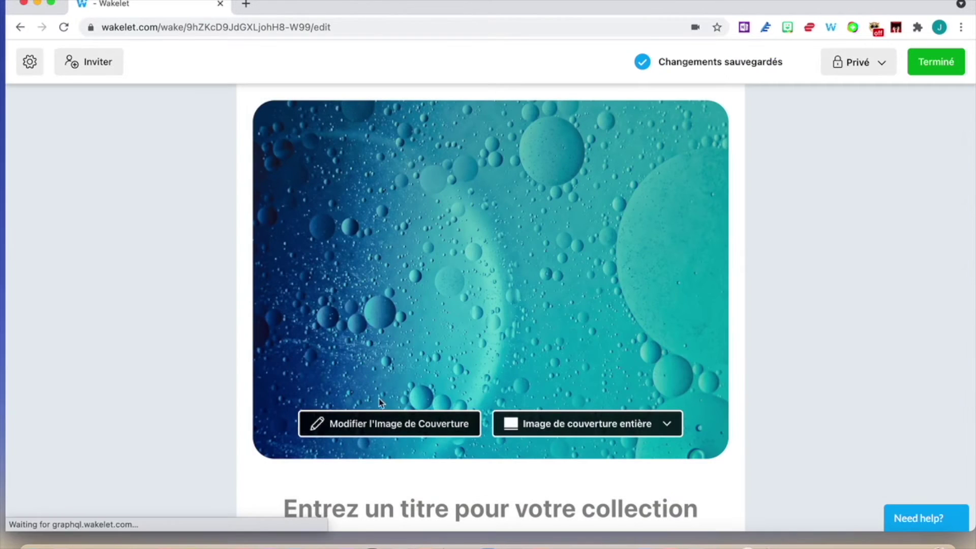
left_click(669, 430)
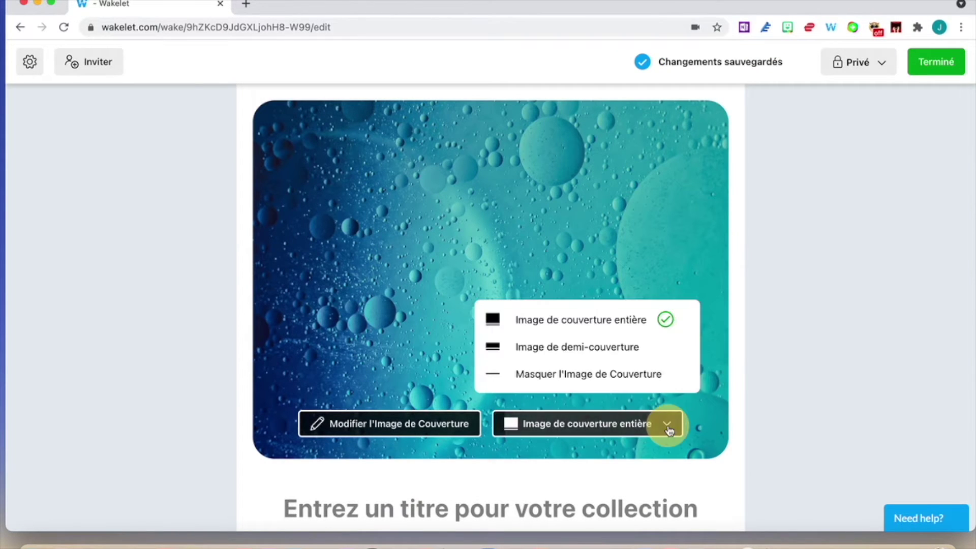
left_click(680, 350)
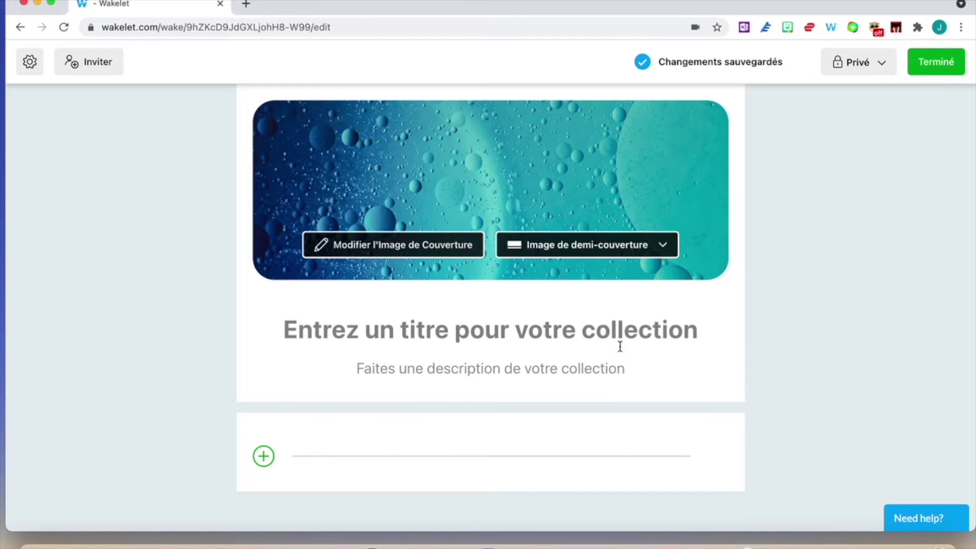
Set the golden dry-grass photo from the library as the collection's background image and title the collection "Démo"
left_click(32, 65)
left_click(83, 133)
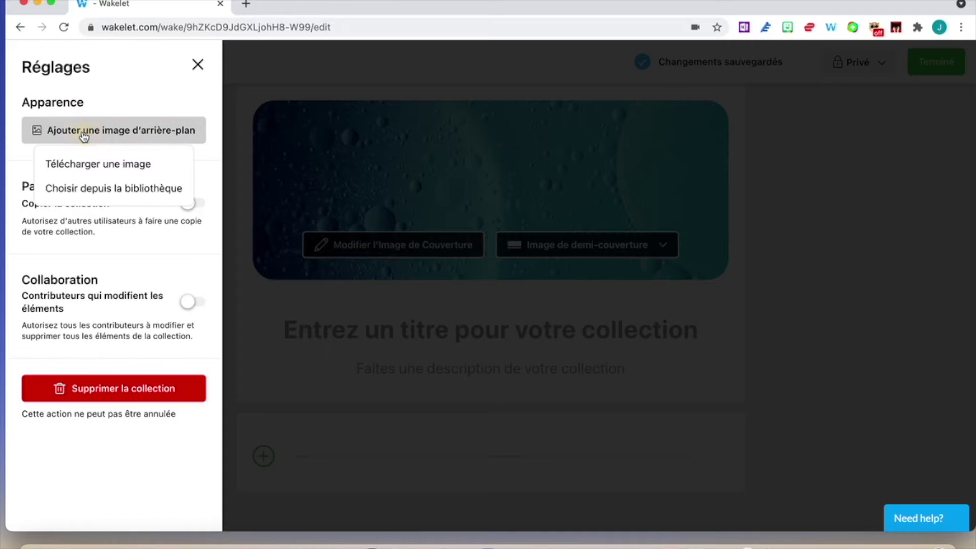
left_click(105, 193)
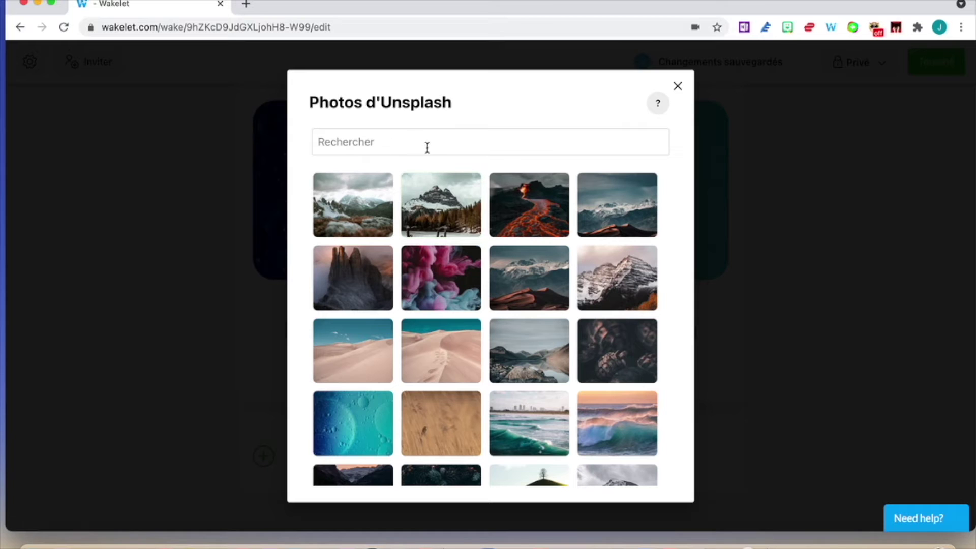
left_click(445, 423)
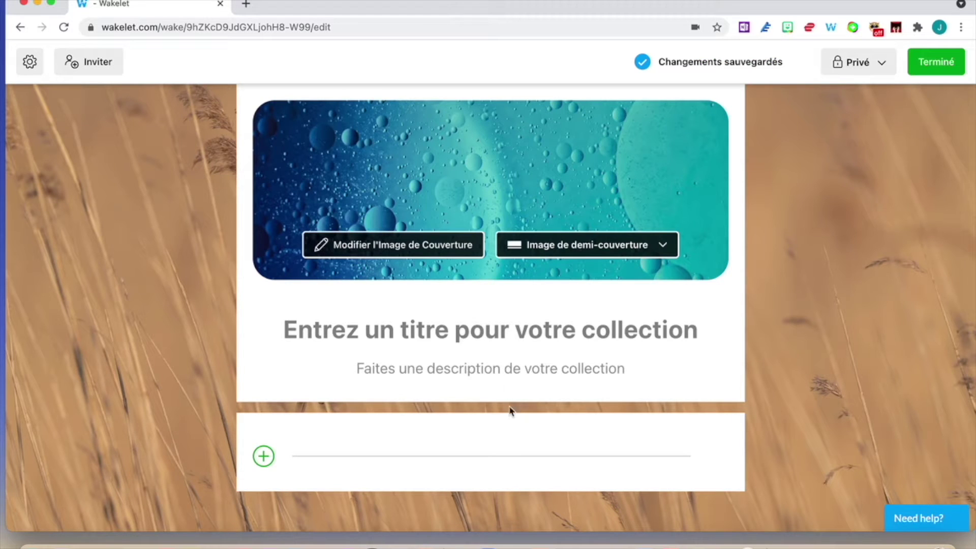
left_click(501, 331)
type("Démo")
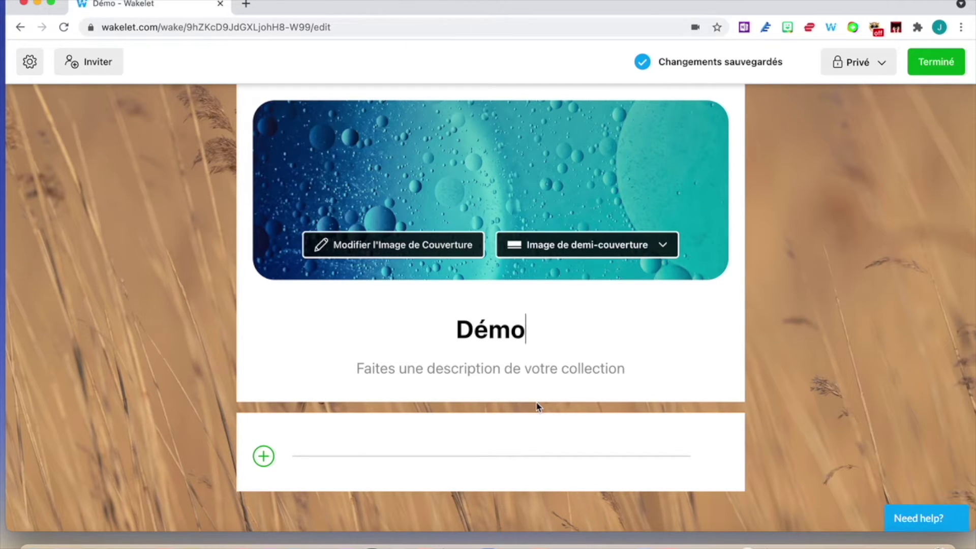
left_click(266, 458)
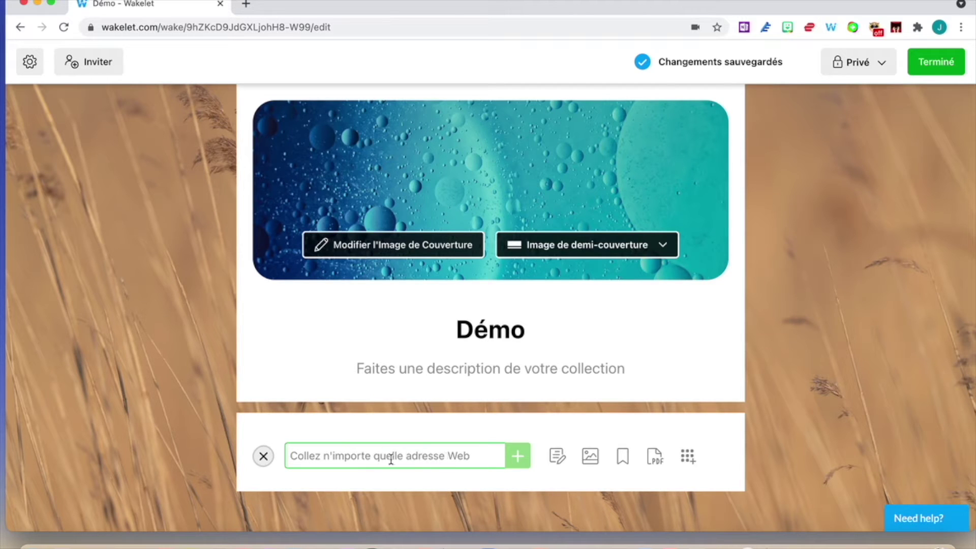
type("www.poesiae.com")
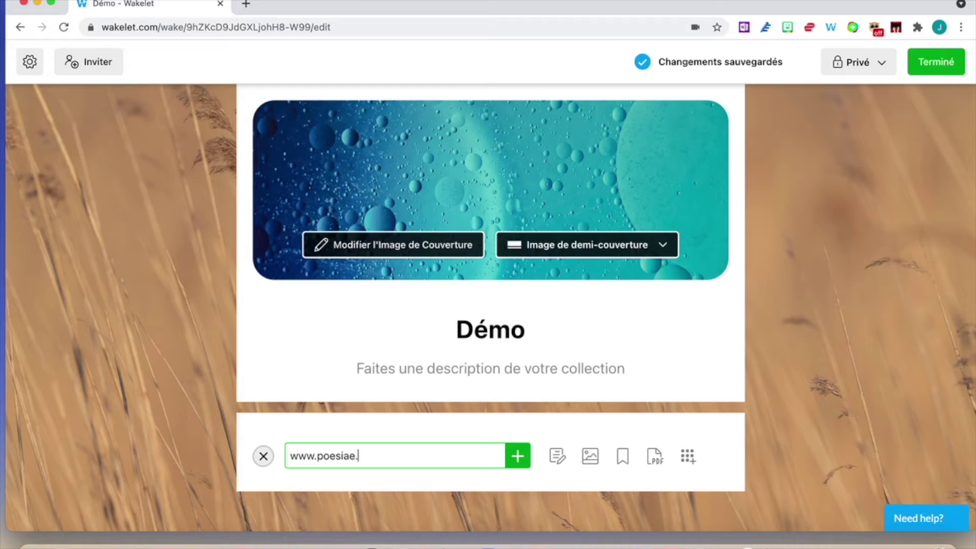
left_click(517, 456)
scroll(521, 442, "down", 3)
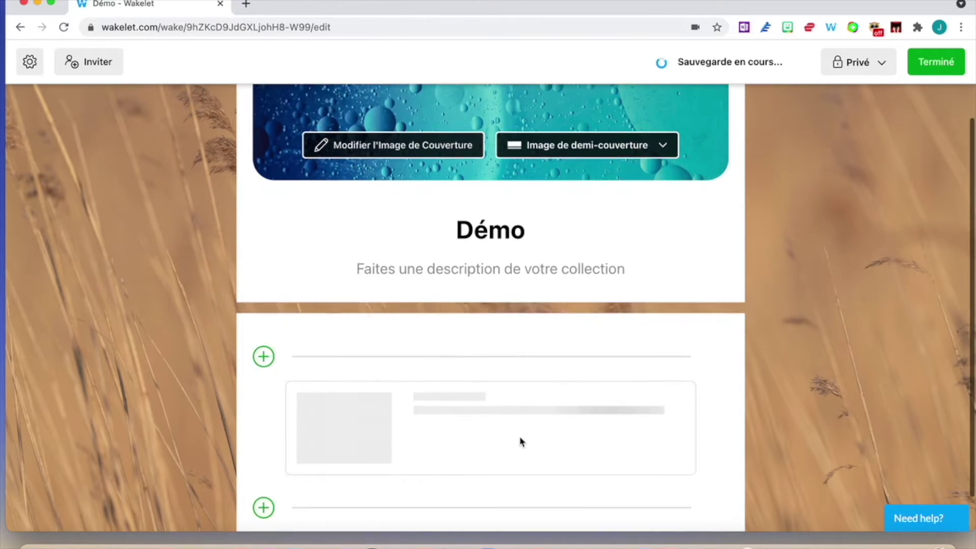
scroll(378, 451, "down", 2)
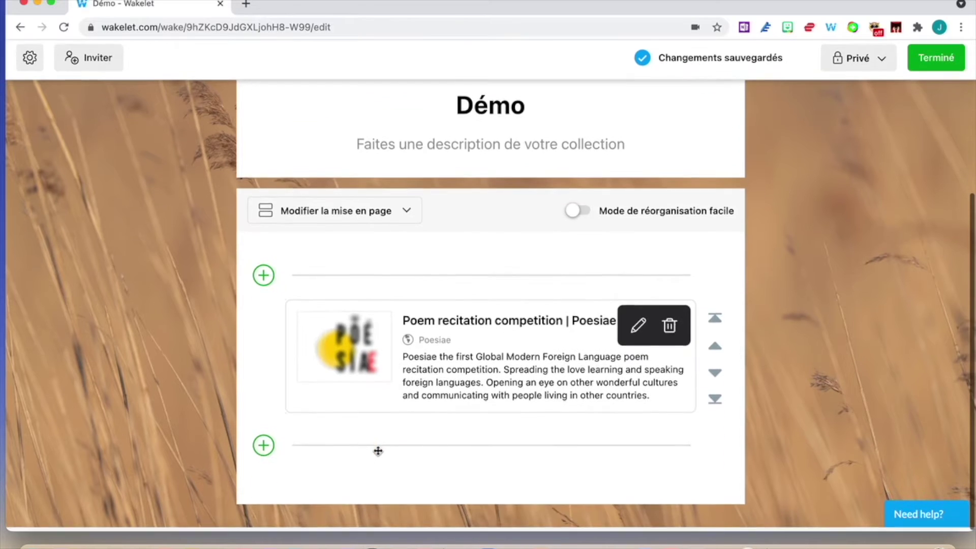
Add a text item reading "Instructions" below the Poesiae link, formatted in bold and as an H1 heading
left_click(262, 449)
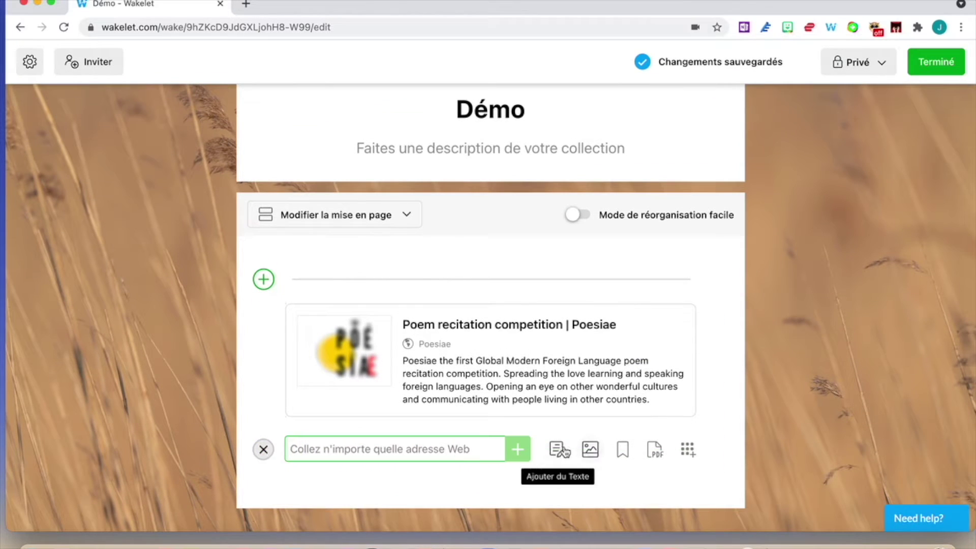
left_click(561, 449)
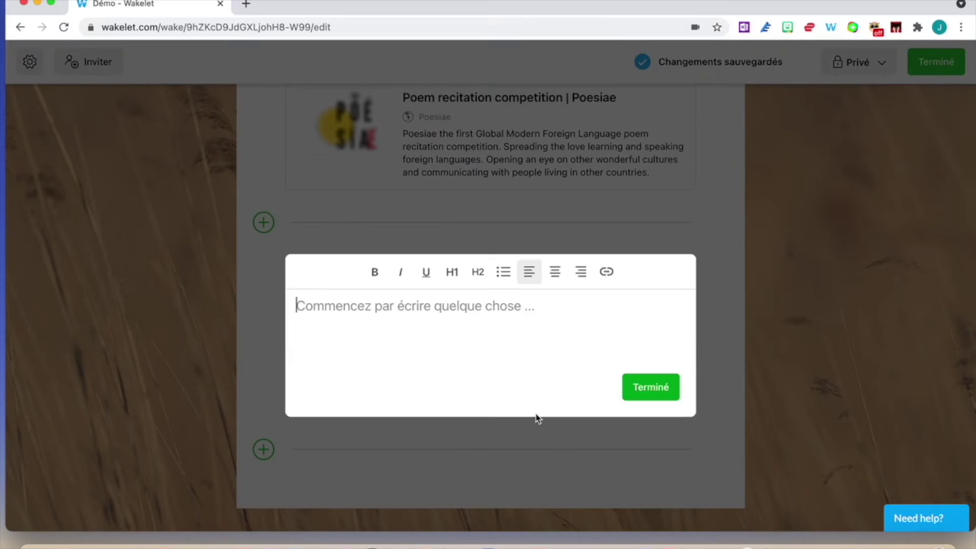
type("Instructions")
left_click(377, 276)
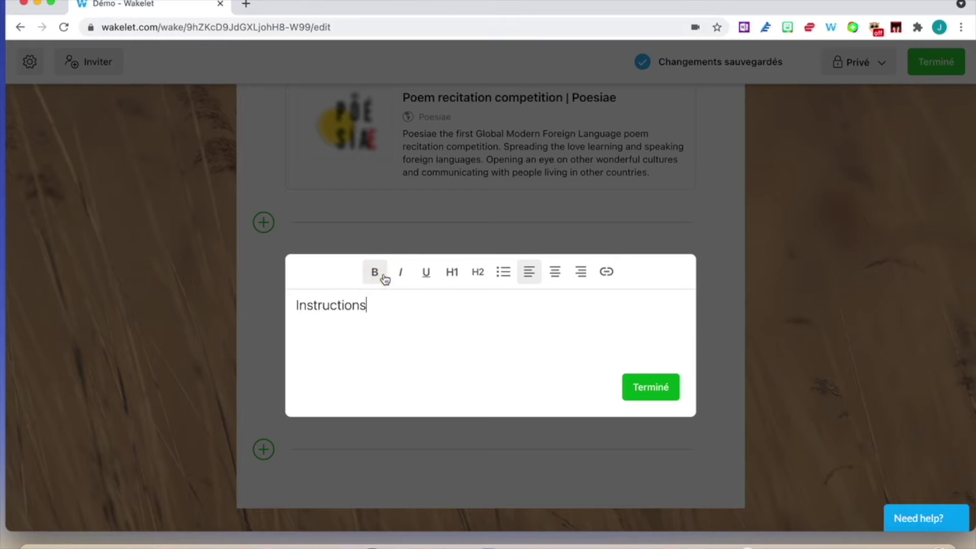
left_click(457, 283)
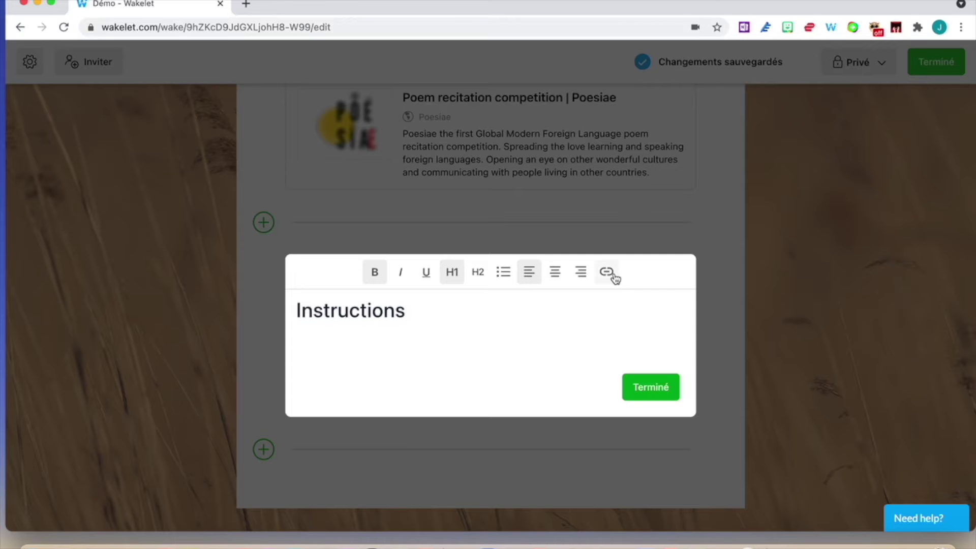
left_click(657, 389)
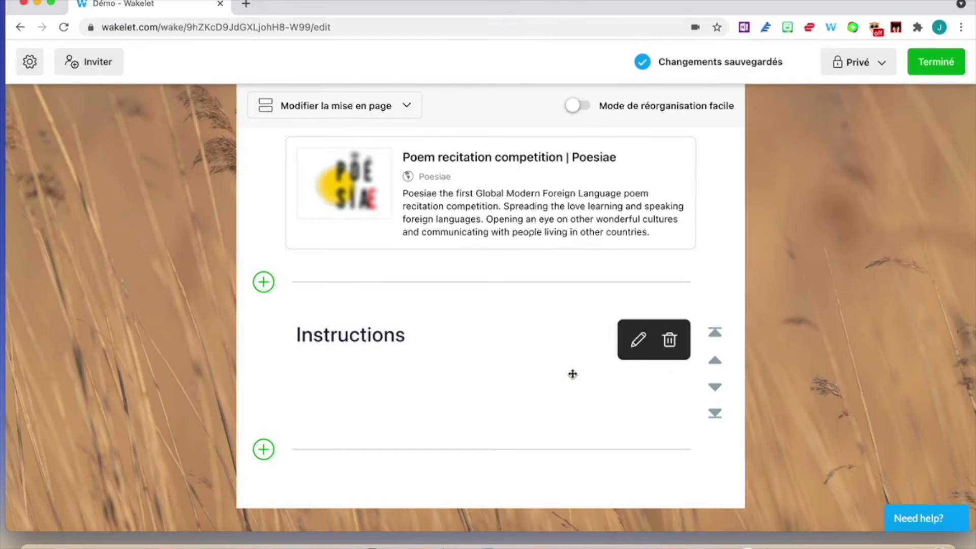
Add the bookmarked page "50 Petits Déjeuners dans le Monde - hostelbookers" below the Instructions text
left_click(264, 449)
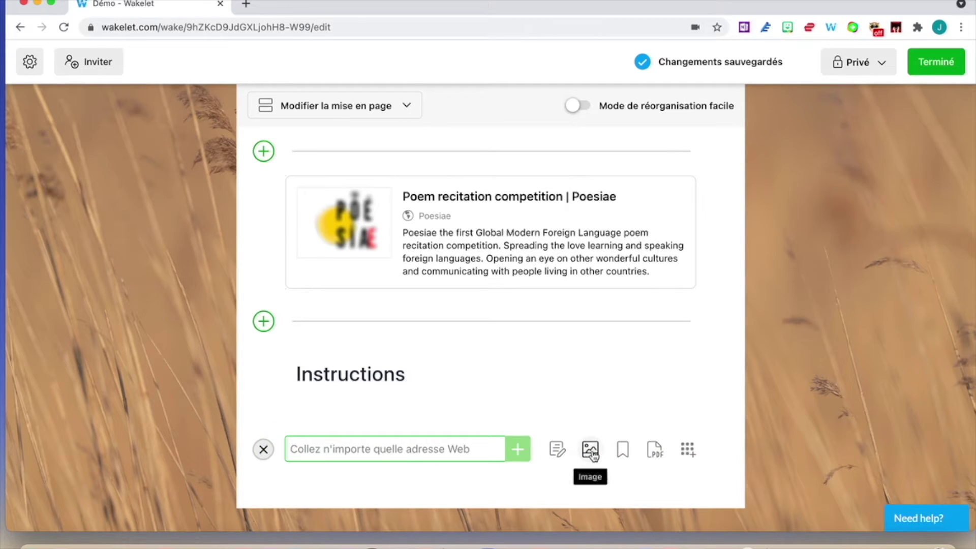
left_click(623, 450)
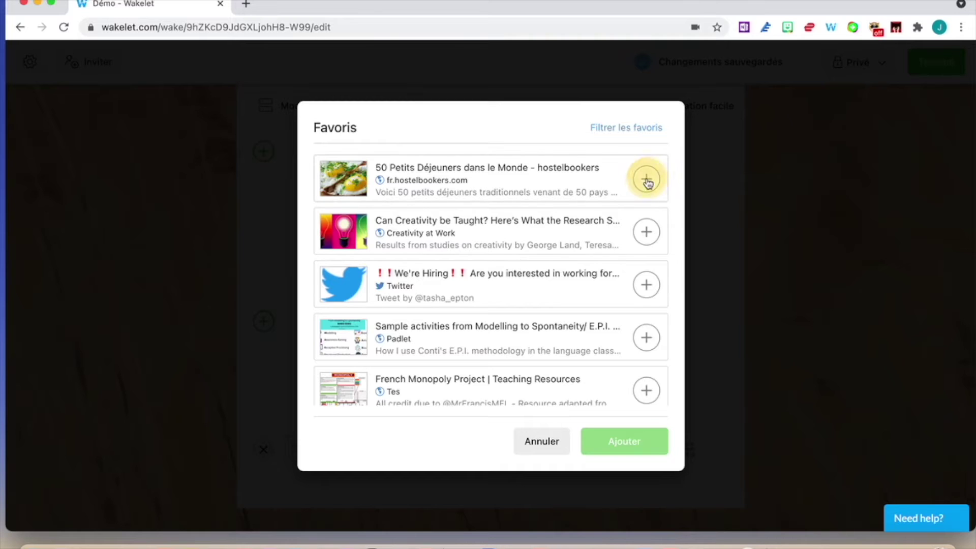
left_click(645, 180)
left_click(639, 447)
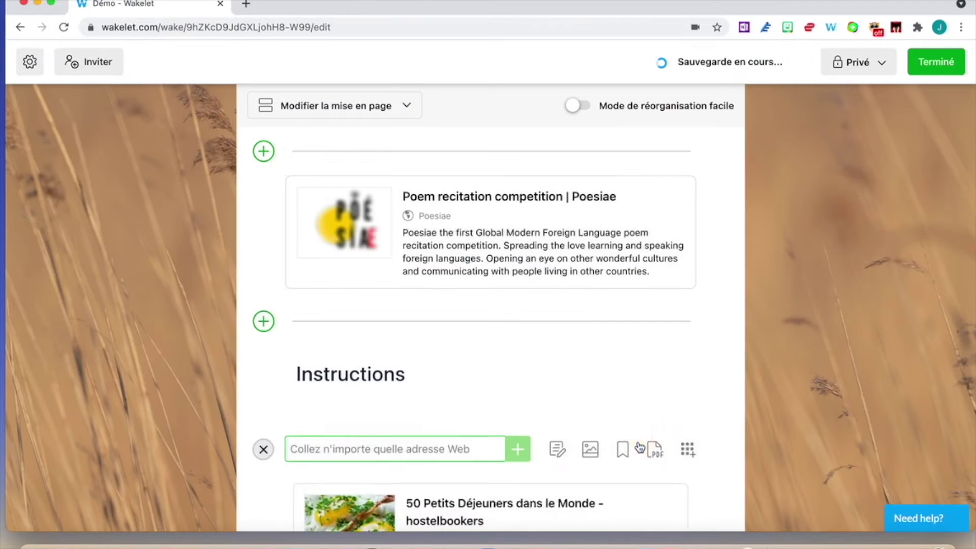
scroll(669, 387, "down", 4)
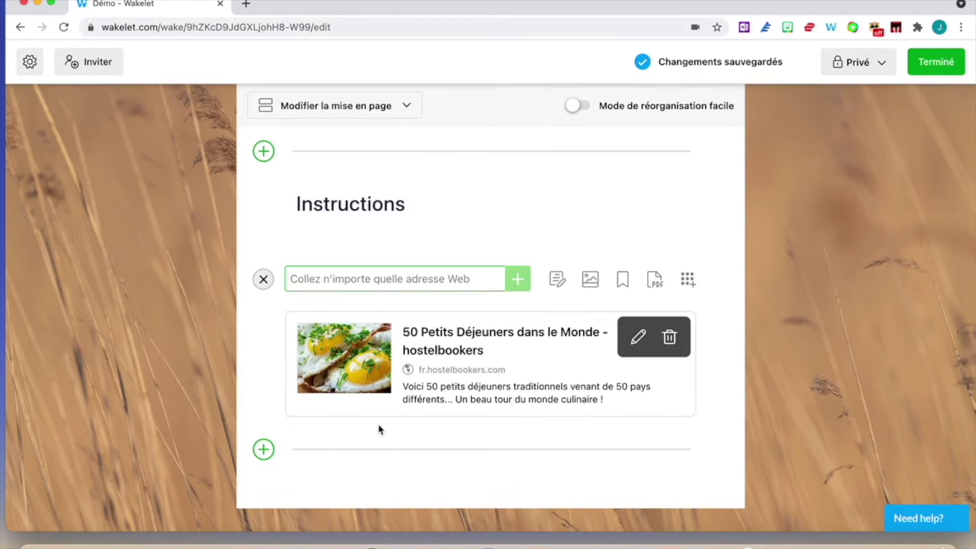
left_click(263, 449)
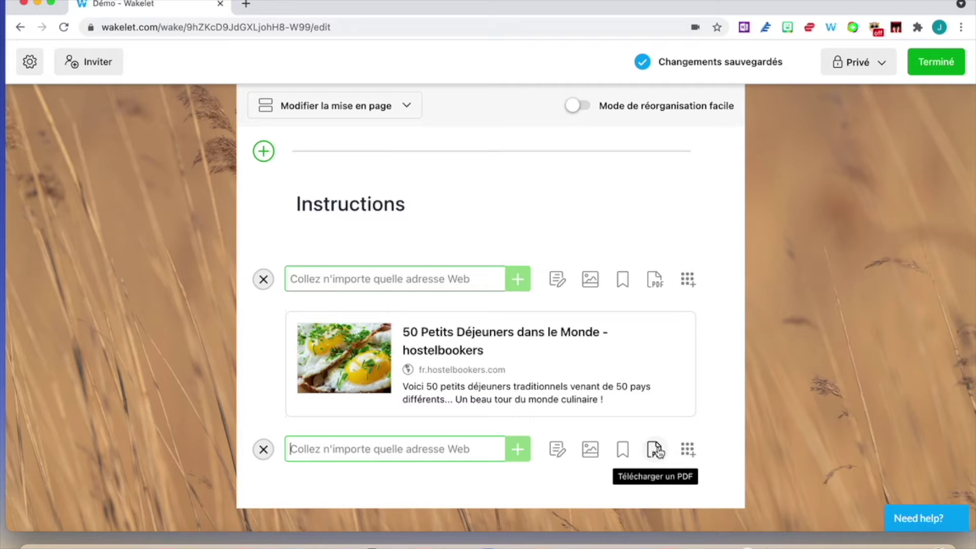
left_click(688, 452)
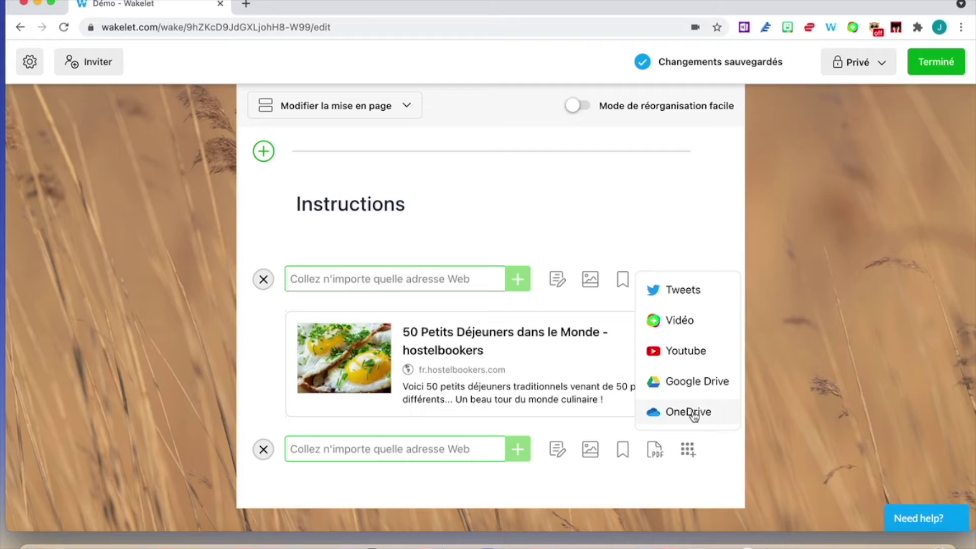
left_click(683, 291)
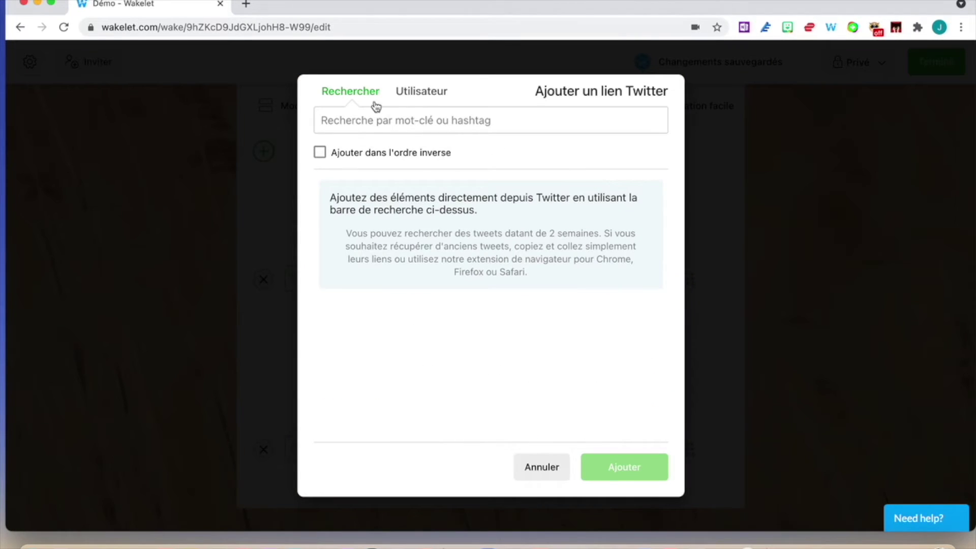
left_click(425, 98)
left_click(407, 122)
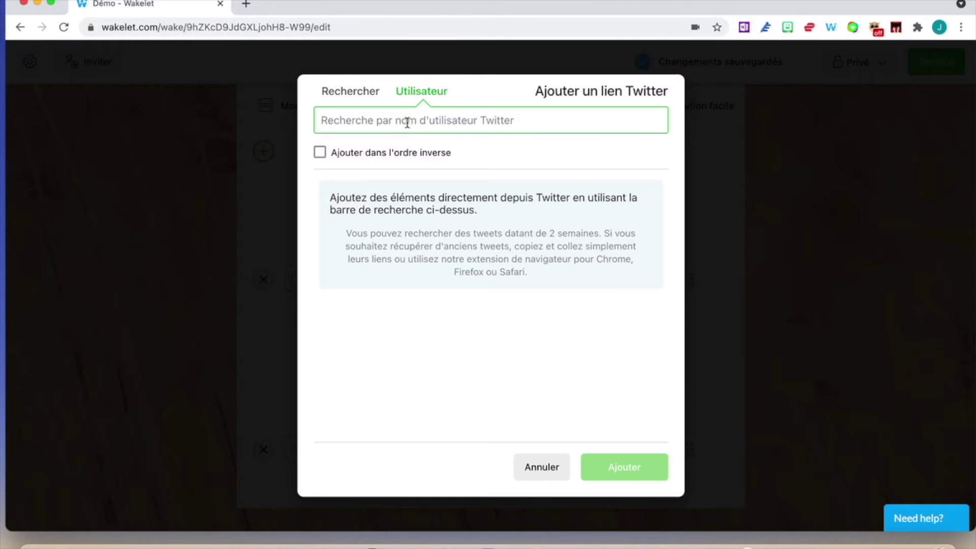
type("@J")
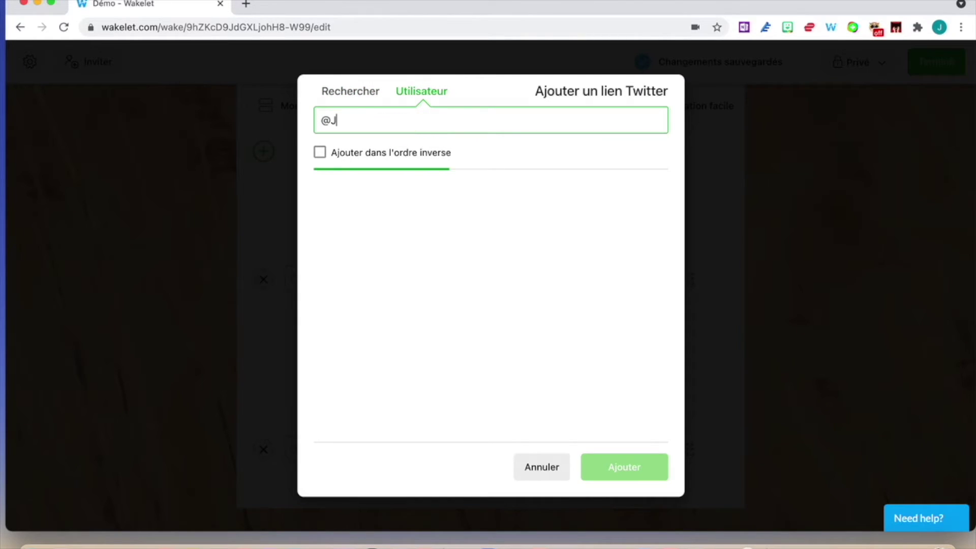
type("eNo")
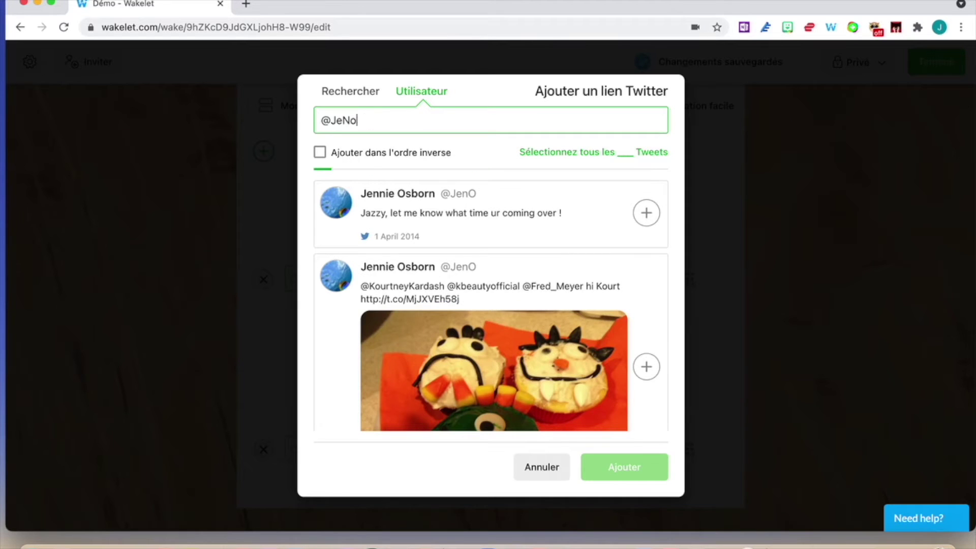
type("Mlfl")
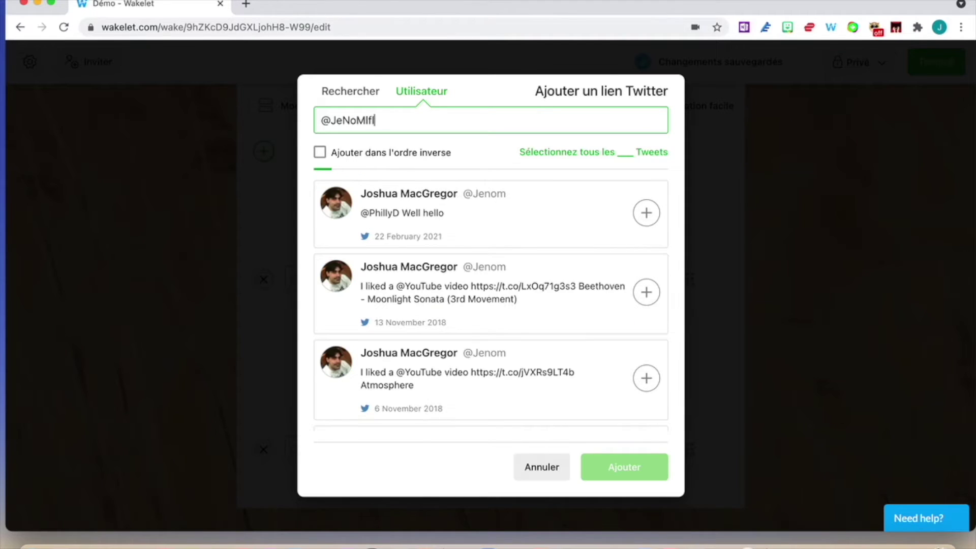
key("BackSpace")
type("fl")
Add the 24 April 2021 tweet about hosting #mflchat on Monday 26th April to the collection
scroll(504, 279, "down", 10)
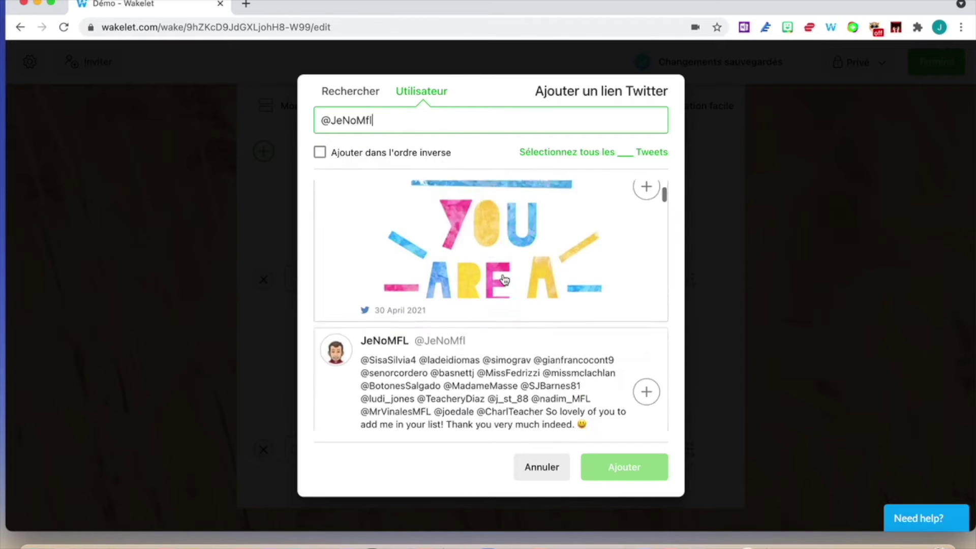
scroll(504, 280, "down", 10)
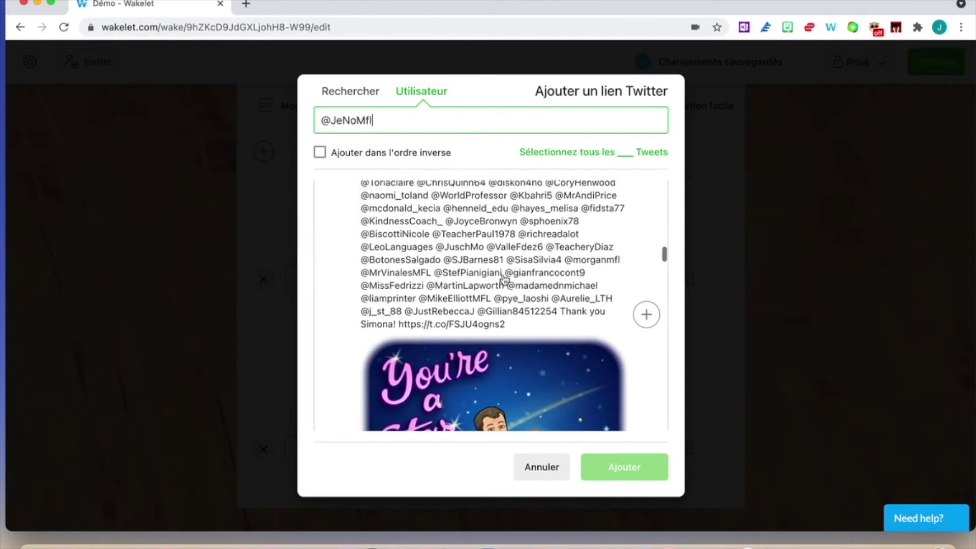
scroll(505, 280, "down", 10)
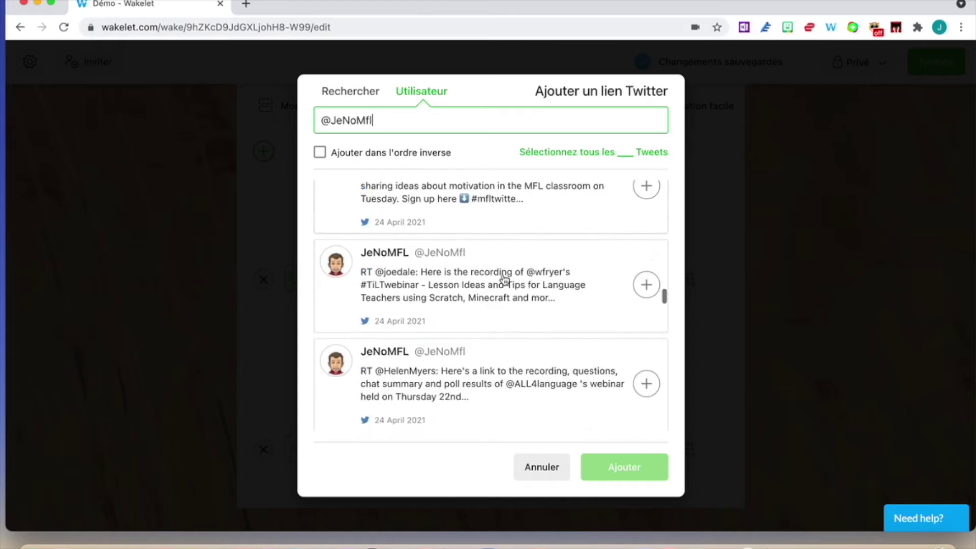
scroll(504, 279, "down", 2)
scroll(504, 278, "up", 2)
scroll(505, 279, "down", 1)
left_click(646, 324)
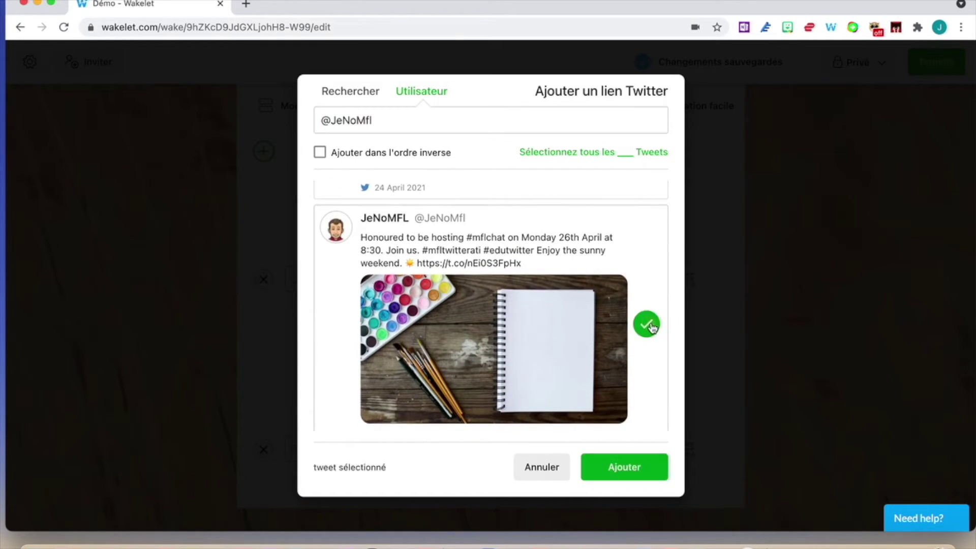
left_click(636, 472)
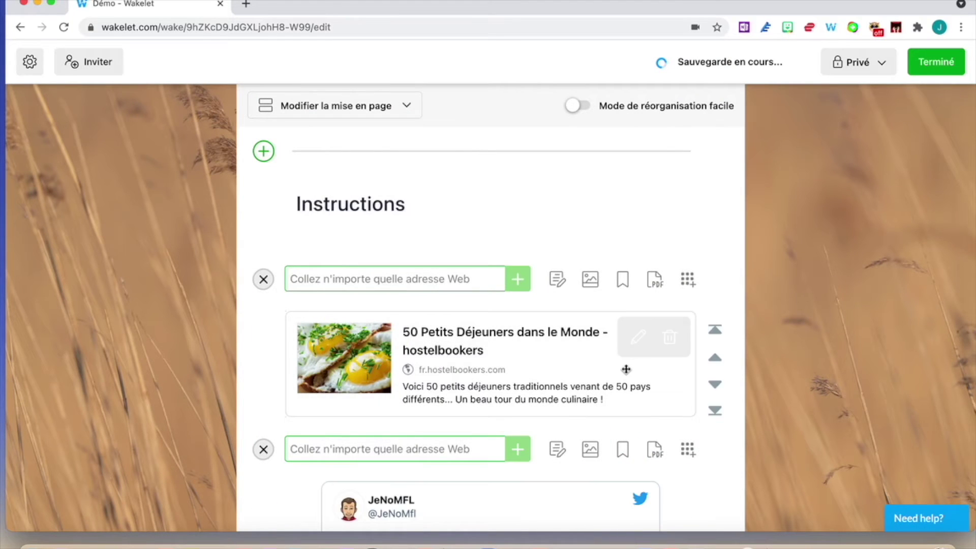
scroll(626, 369, "down", 5)
scroll(627, 370, "down", 3)
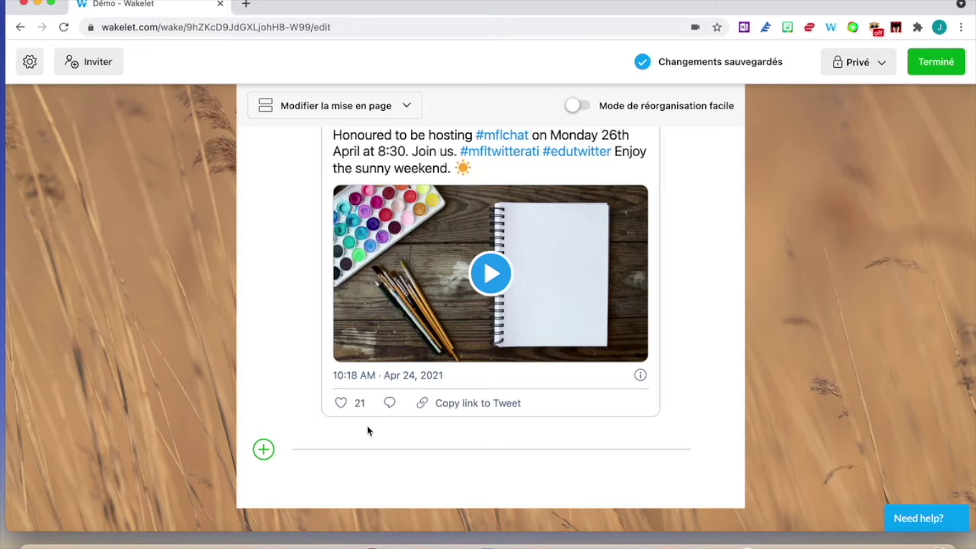
left_click(264, 450)
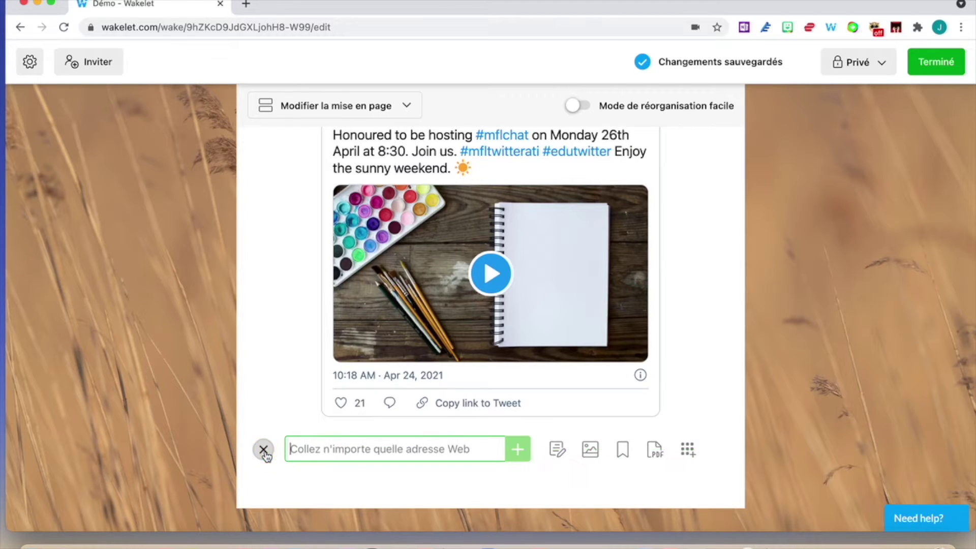
left_click(689, 453)
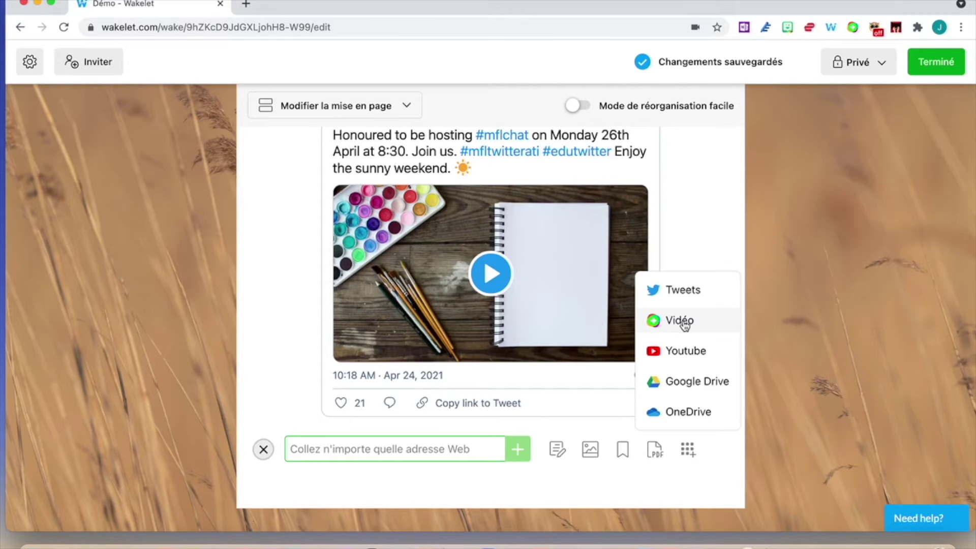
left_click(686, 351)
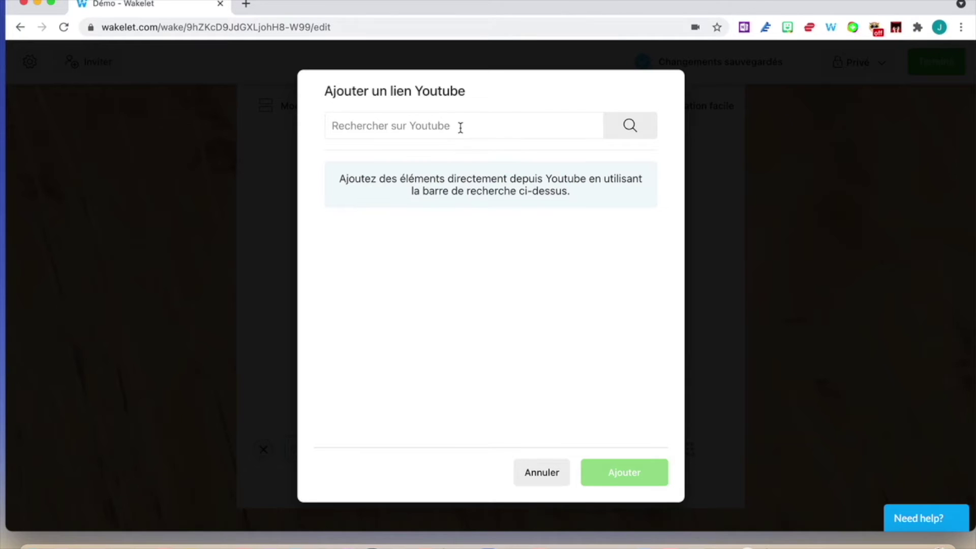
left_click(546, 473)
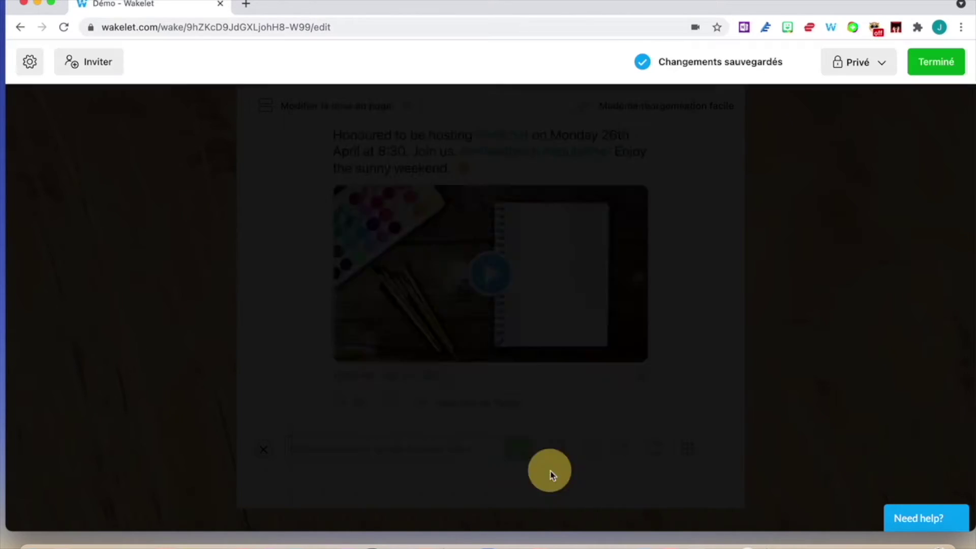
left_click(688, 449)
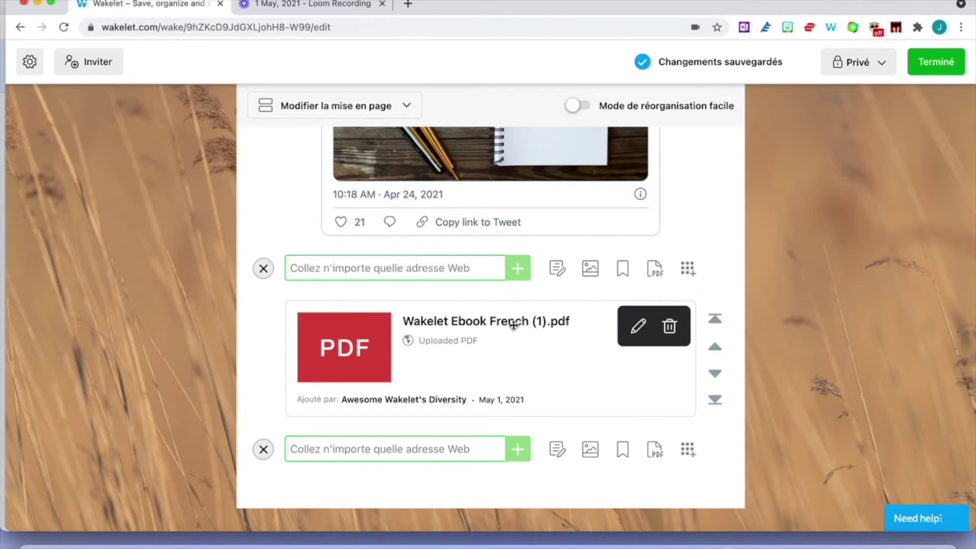
Open the editable details of the "Wakelet Ebook French (1).pdf" item and close them without making changes
left_click(637, 328)
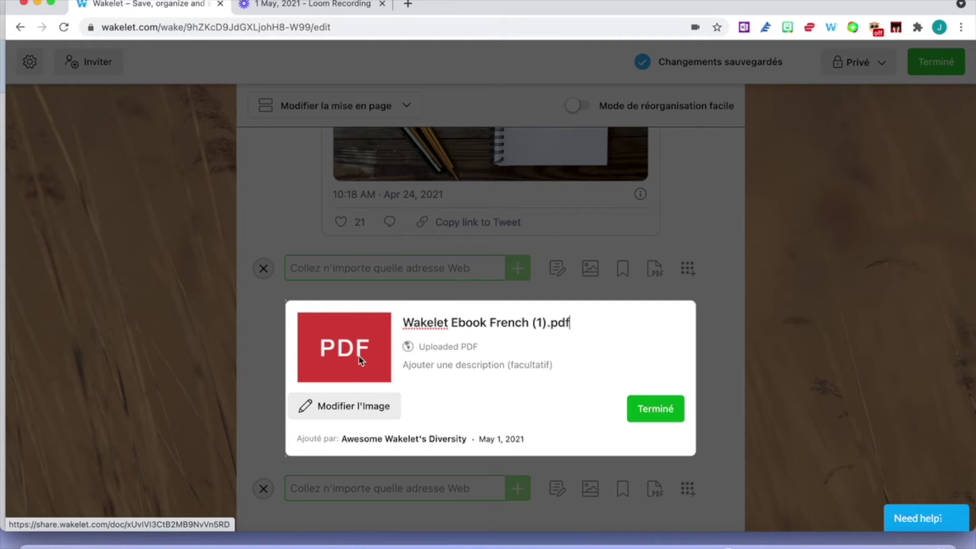
left_click(664, 413)
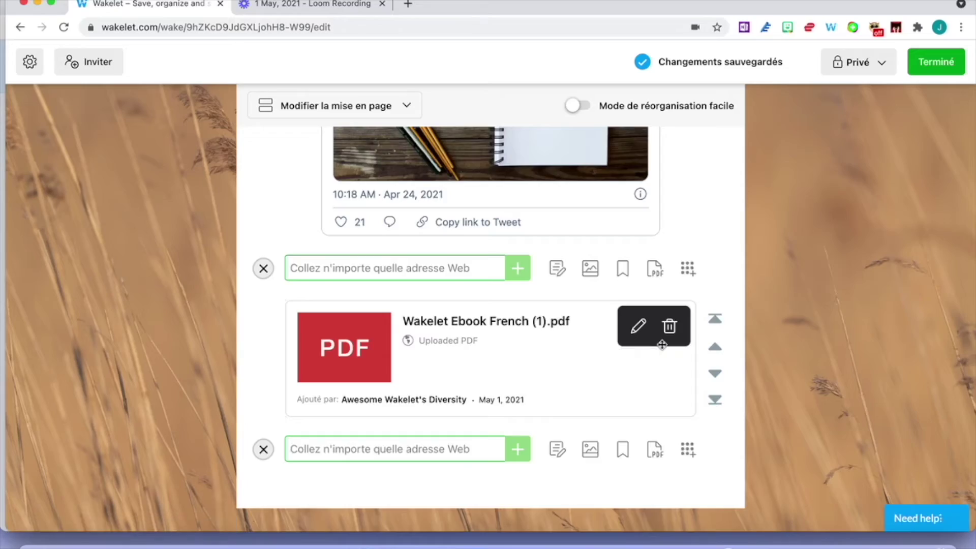
Turn on the easy reorganisation mode and move the Instructions text below the breakfast bookmark and the tweet
scroll(662, 342, "up", 5)
scroll(676, 275, "up", 5)
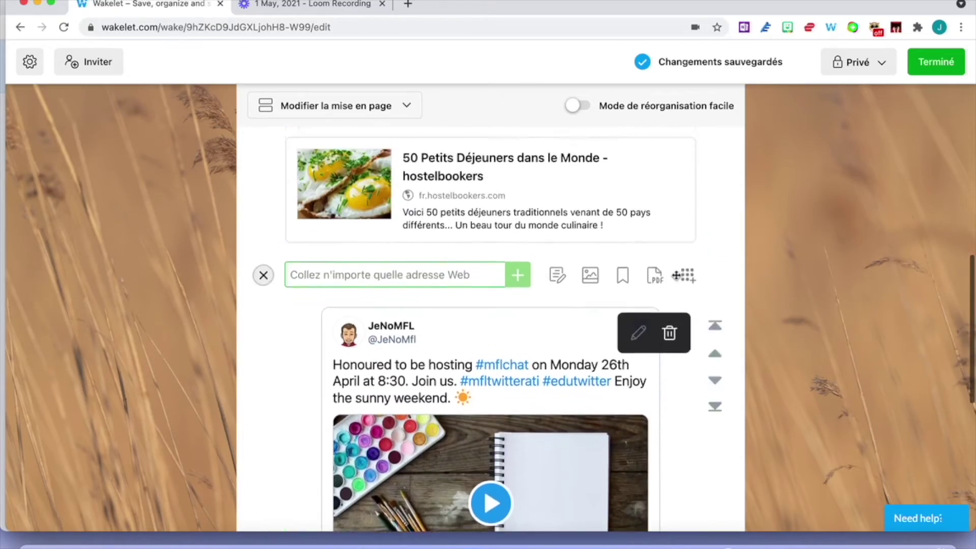
scroll(676, 295, "up", 9)
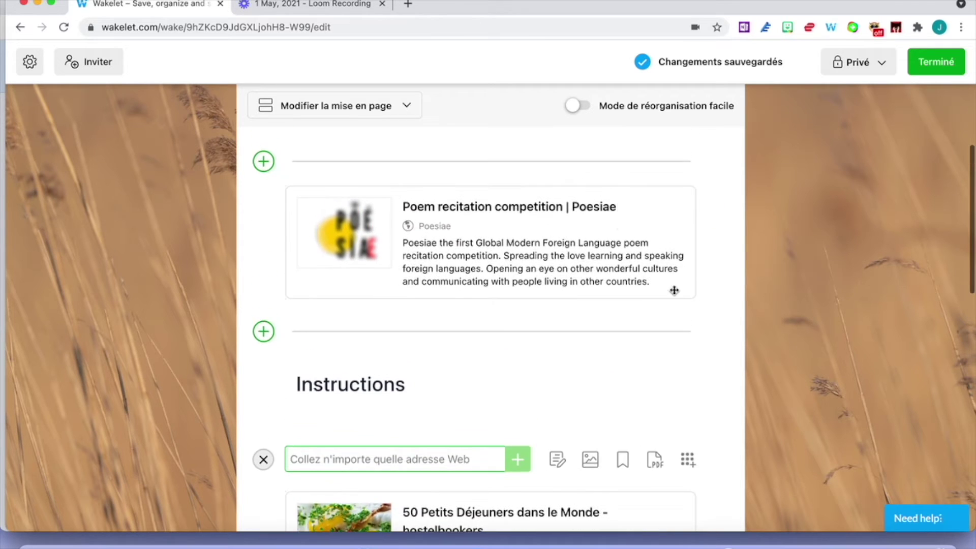
scroll(673, 290, "down", 3)
scroll(675, 290, "up", 2)
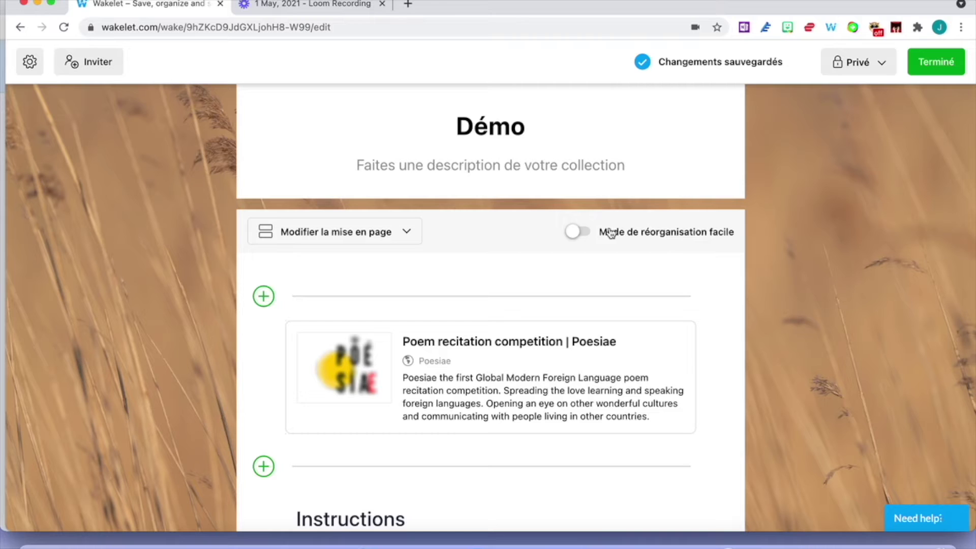
left_click(579, 233)
scroll(568, 295, "down", 4)
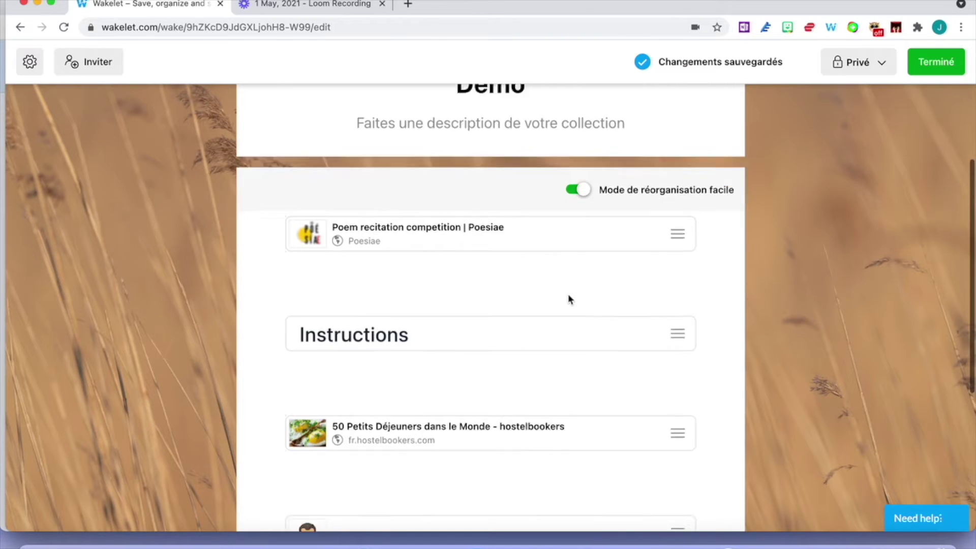
left_click_drag(534, 336, 536, 213)
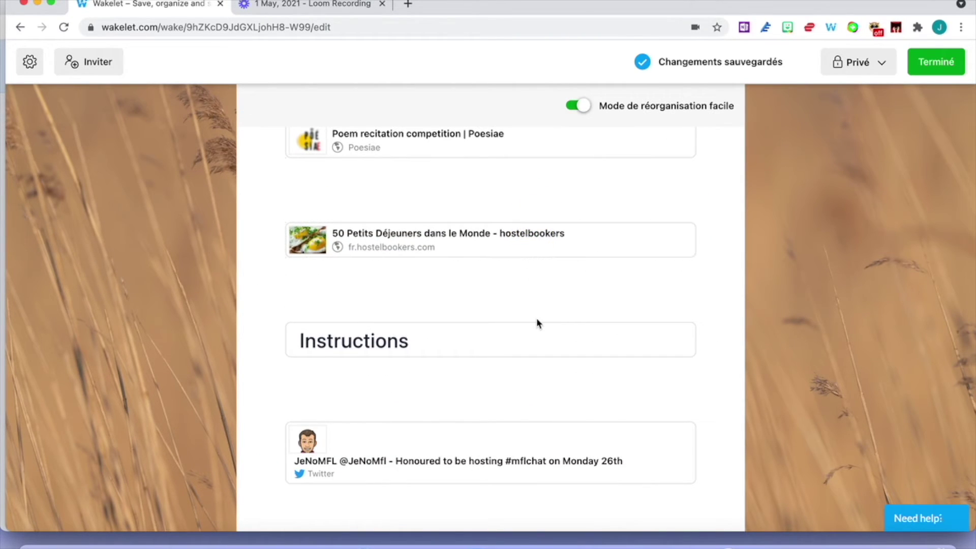
left_click_drag(530, 331, 518, 499)
mouse_move(525, 372)
left_mouse_down()
mouse_move(527, 464)
mouse_move(537, 309)
left_mouse_up()
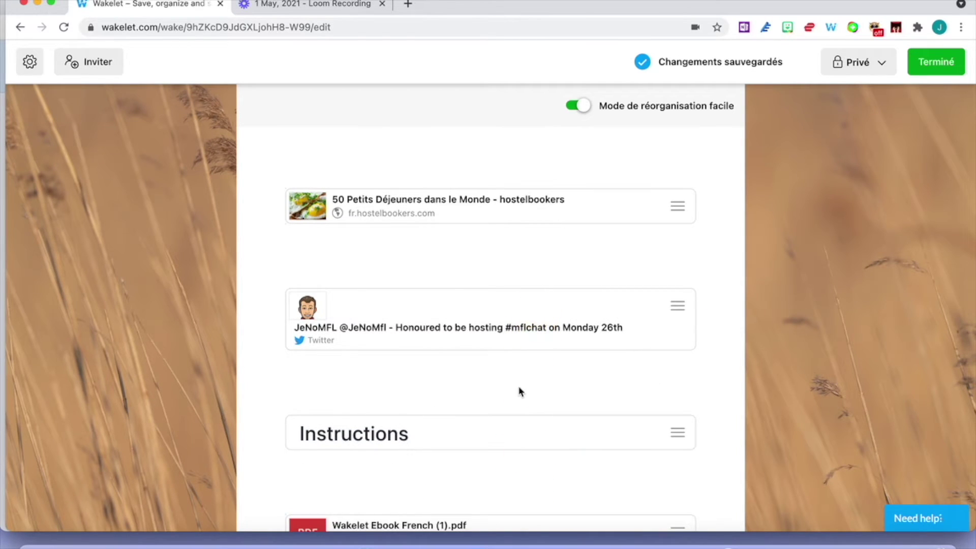
Move the PDF item above the Instructions text and turn off the easy reorganisation mode
scroll(516, 387, "down", 3)
left_click_drag(514, 383, 501, 240)
scroll(502, 242, "up", 7)
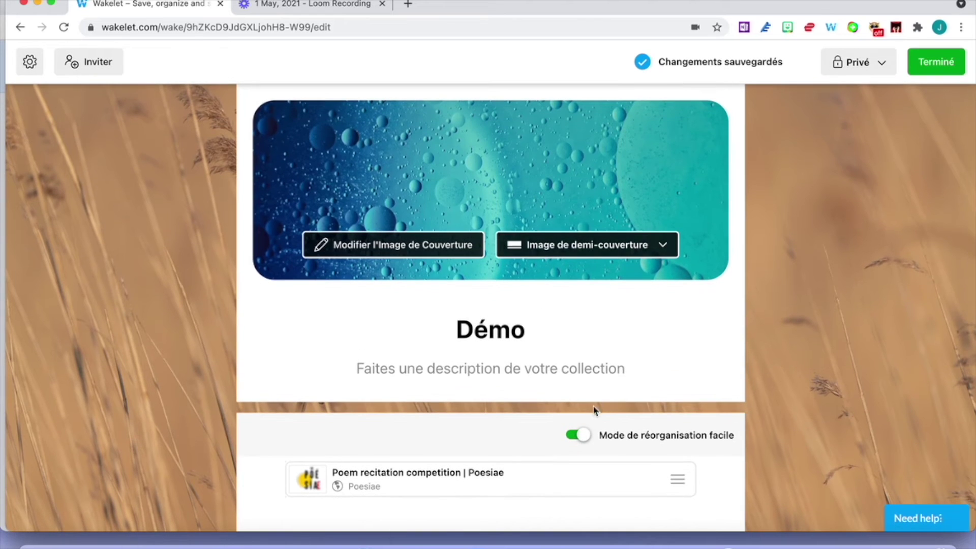
left_click(578, 434)
Switch the collection's layout to "Vue compacte" and look through the items
scroll(578, 435, "down", 2)
scroll(578, 434, "down", 1)
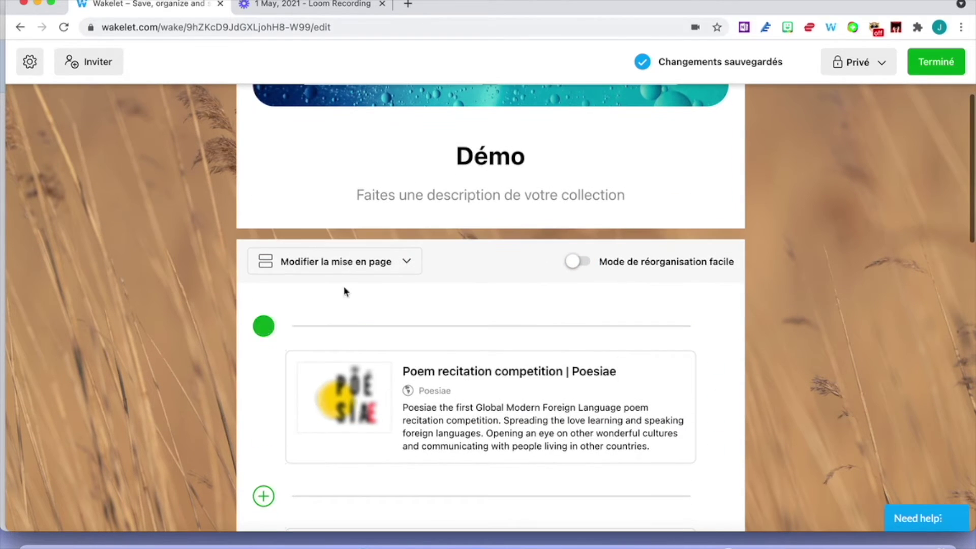
left_click(407, 263)
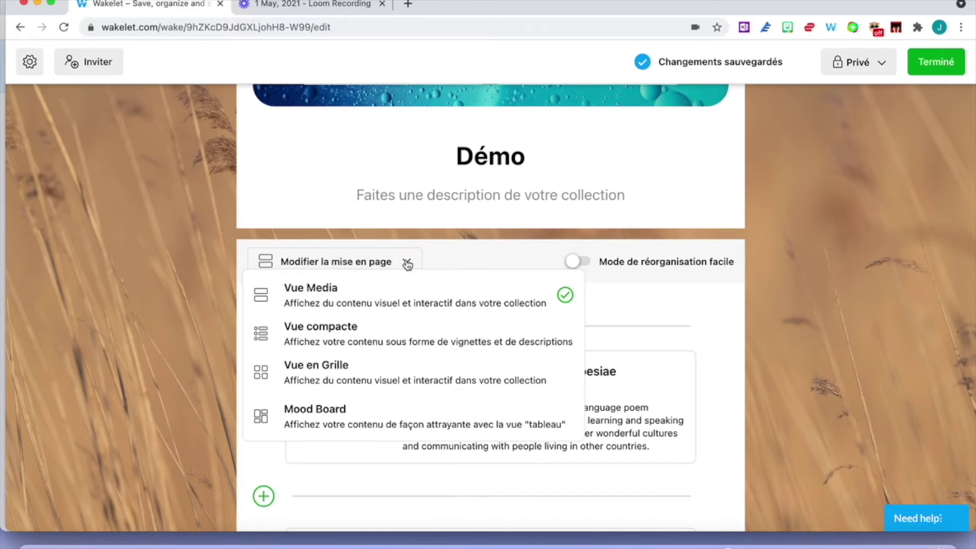
left_click(367, 339)
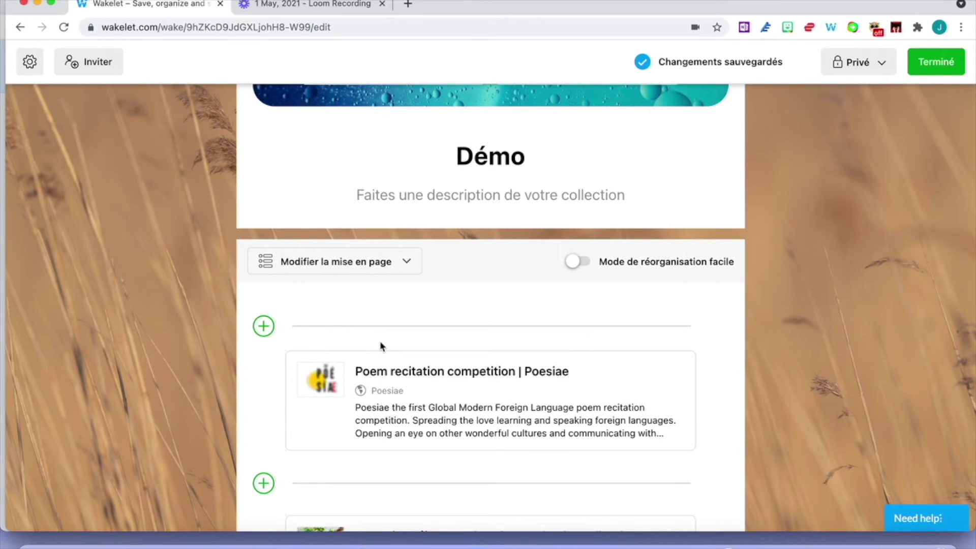
scroll(380, 343, "down", 8)
scroll(381, 342, "up", 7)
scroll(380, 342, "up", 2)
Change the collection's layout to "Vue en Grille" and view how the items are arranged
left_click(407, 239)
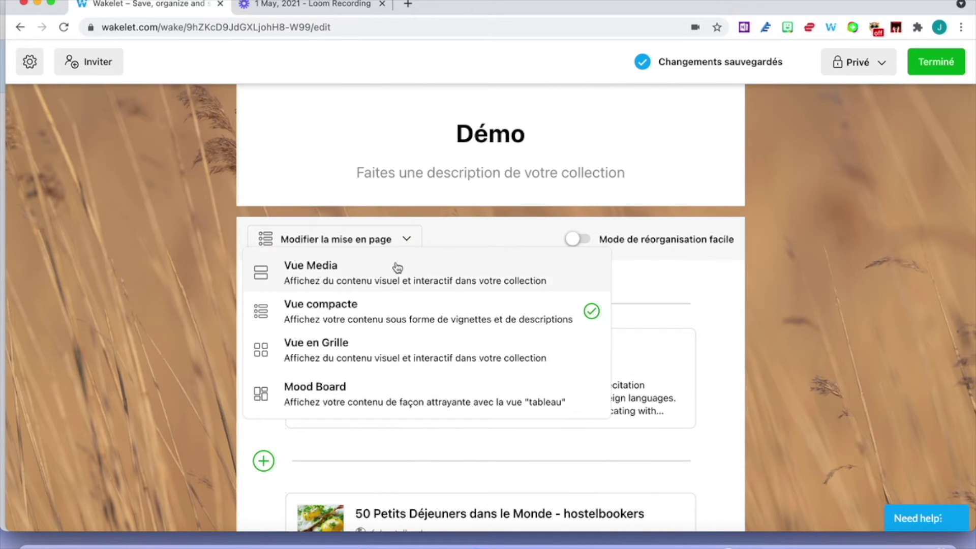
left_click(350, 356)
scroll(356, 351, "down", 8)
scroll(362, 353, "up", 10)
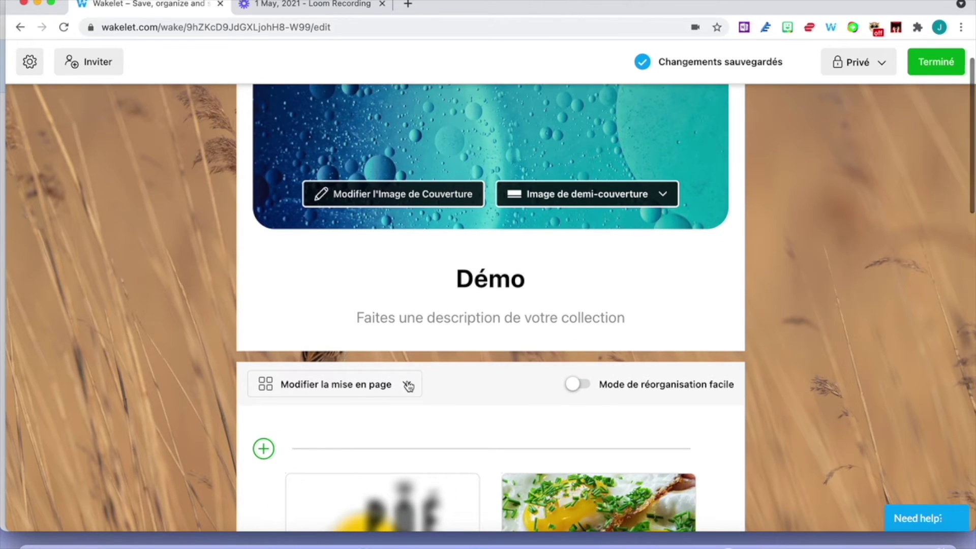
Set the collection's layout to "Mood Board" and review the arrangement of the items
left_click(408, 387)
left_click(335, 280)
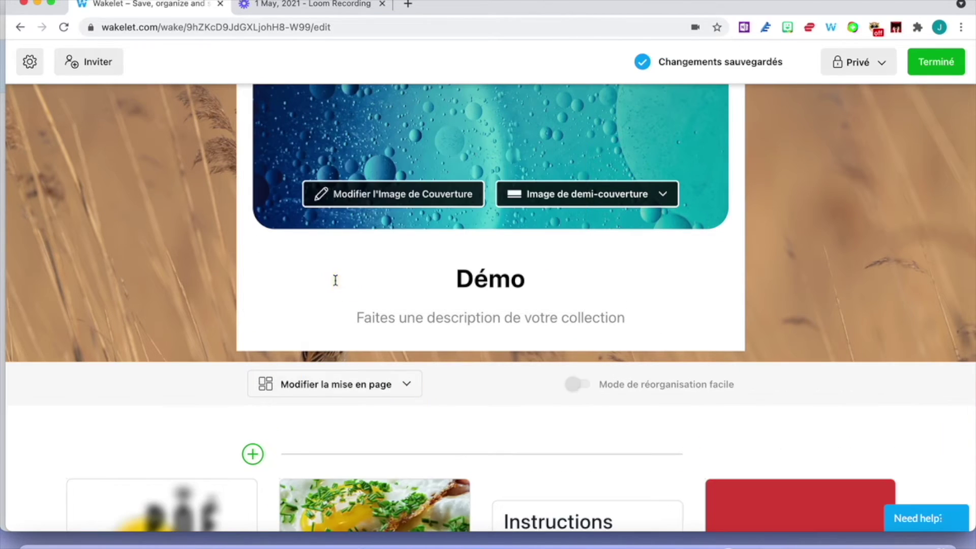
scroll(438, 293, "down", 5)
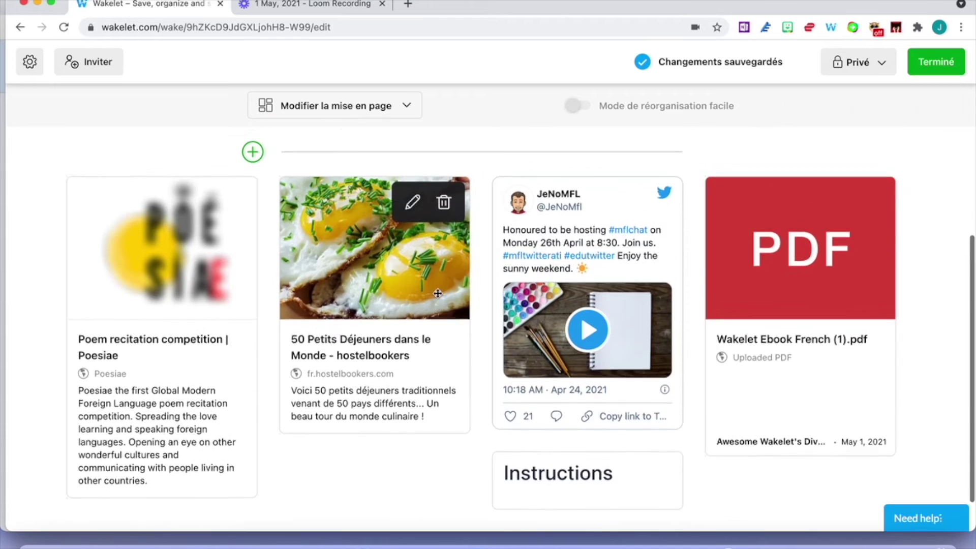
scroll(437, 293, "up", 3)
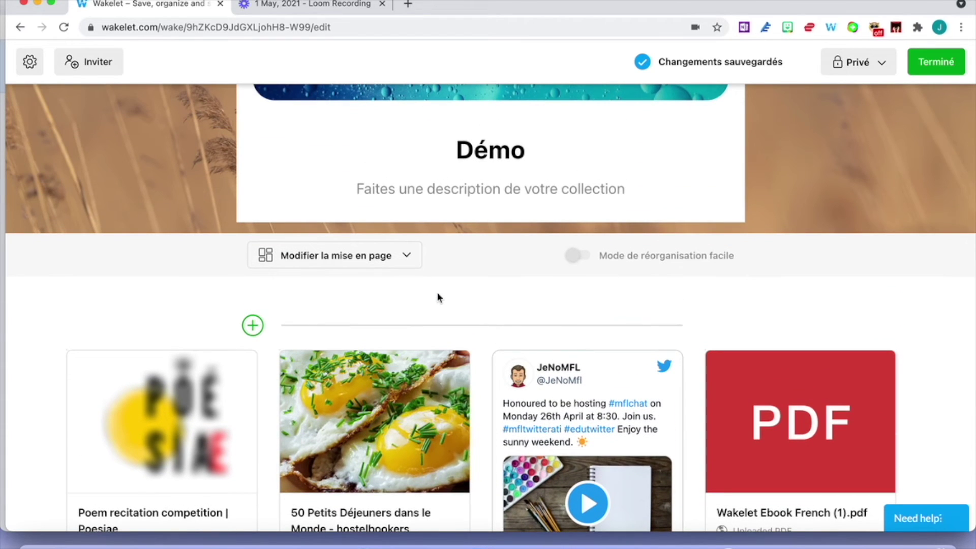
Look over the whole demo collection in its mood board arrangement, from the cover down to the last items
scroll(438, 298, "up", 4)
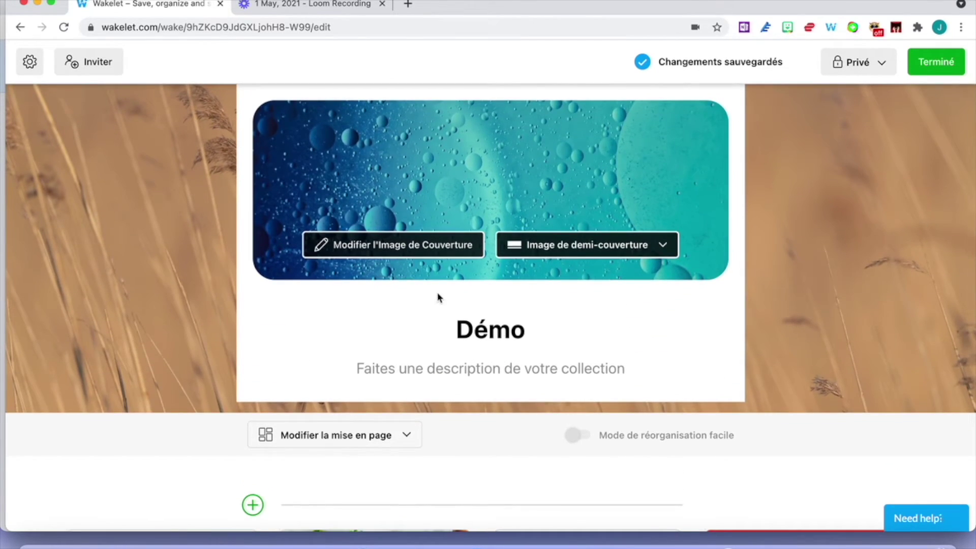
scroll(438, 298, "down", 5)
scroll(438, 298, "down", 1)
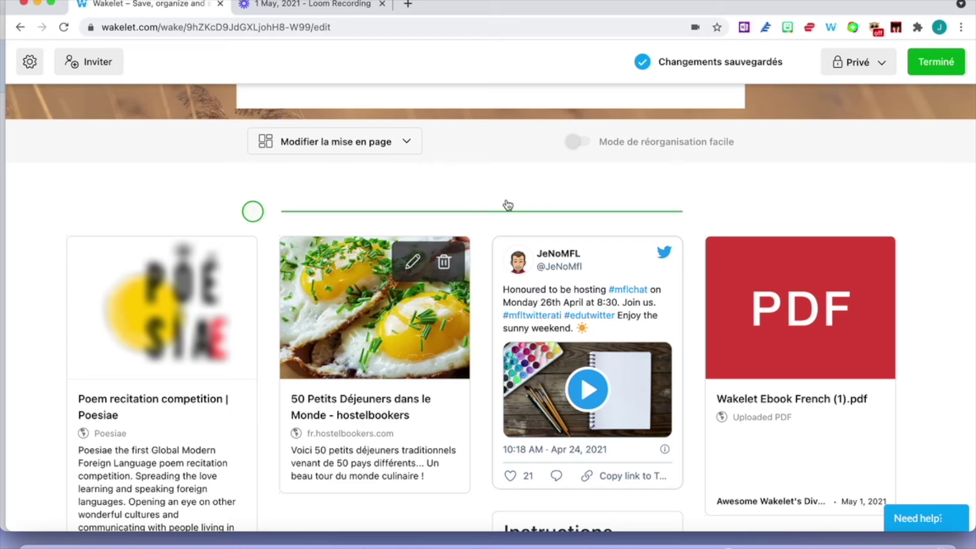
scroll(511, 200, "down", 1)
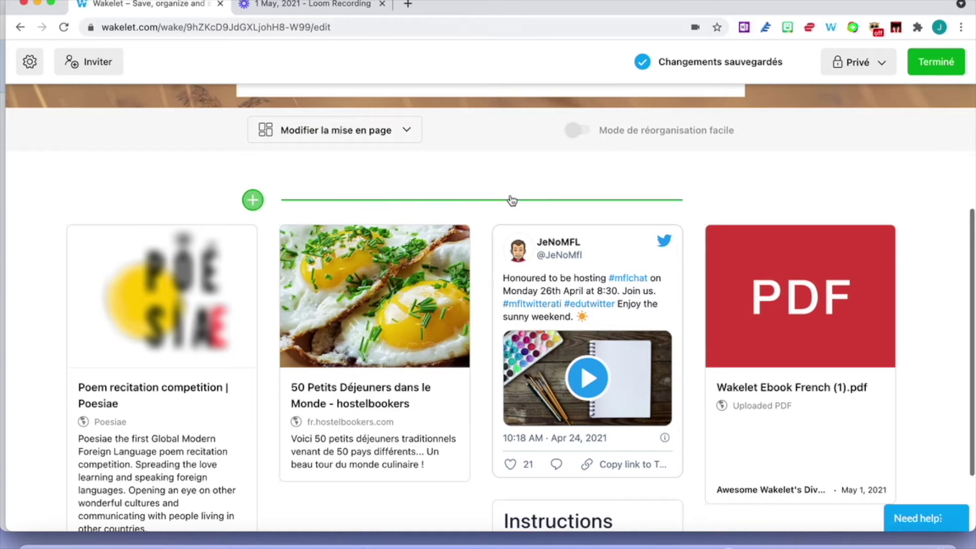
scroll(511, 200, "down", 3)
mouse_move(510, 196)
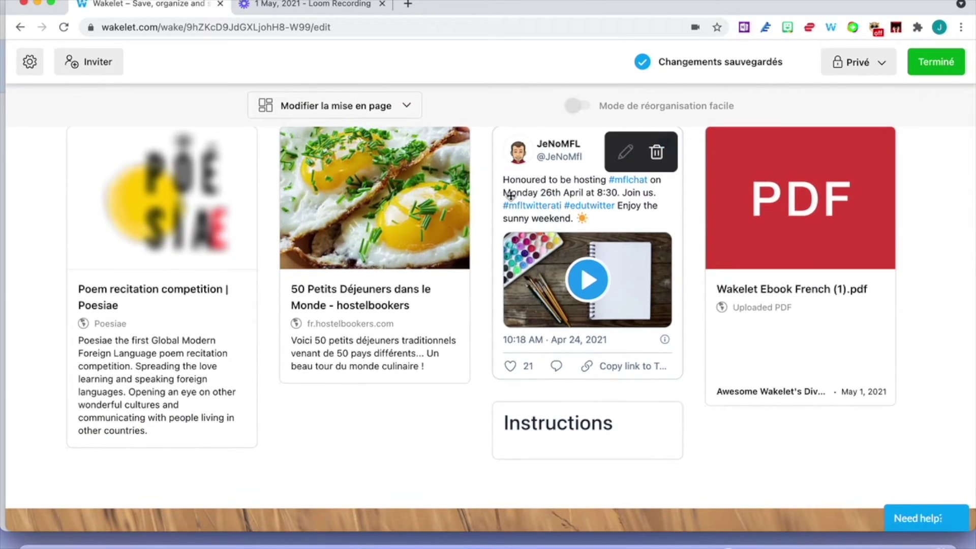
scroll(510, 196, "up", 5)
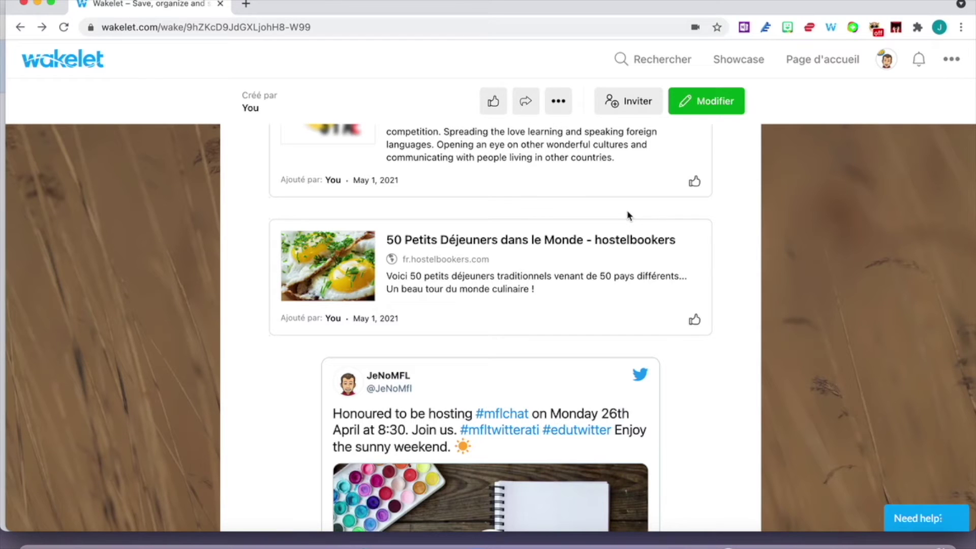
Open the demo collection's sharing options, display its QR code and return to the list of sharing methods
left_click(528, 102)
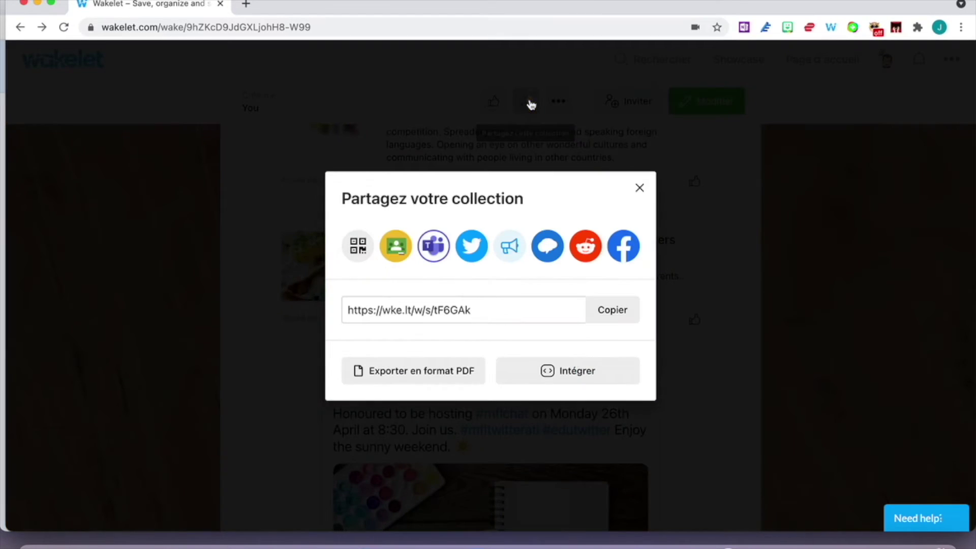
left_click(358, 246)
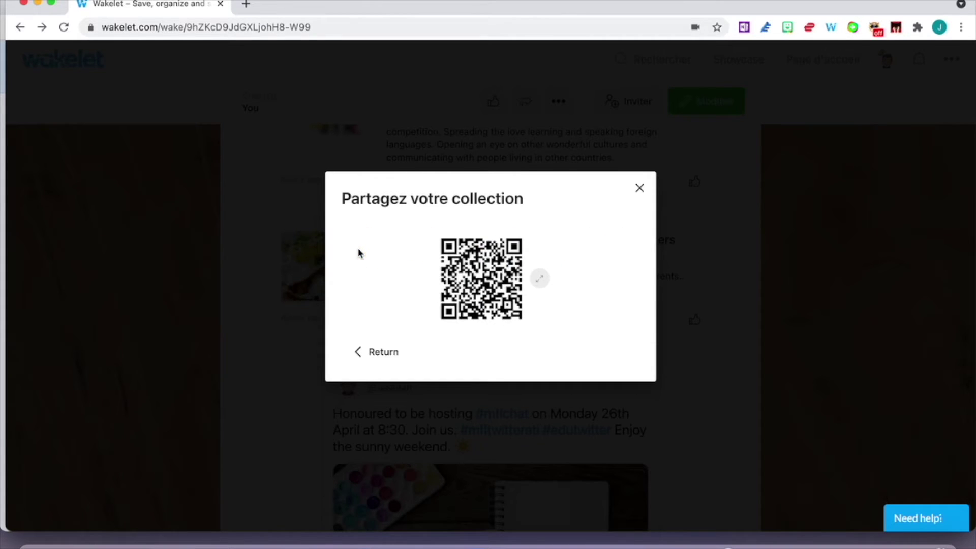
left_click(357, 351)
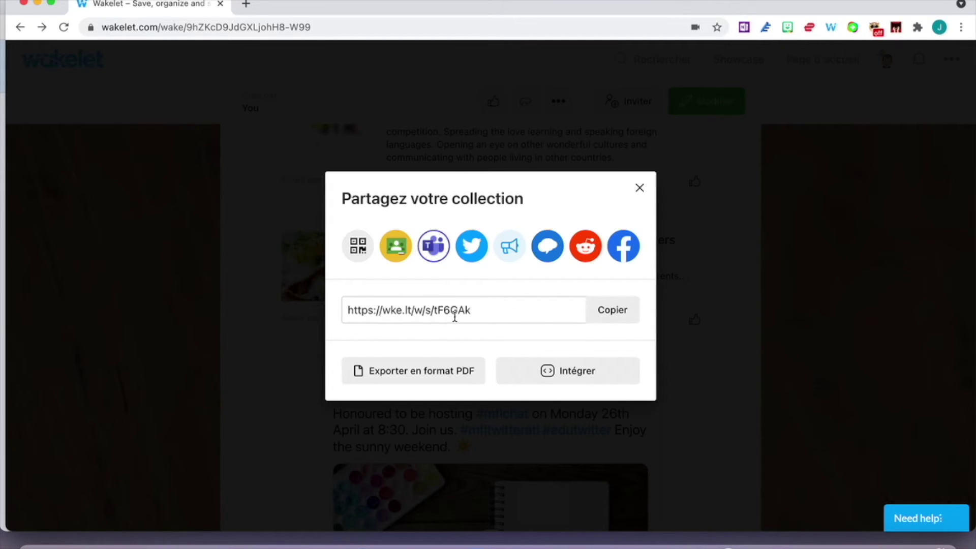
Check the collection's PDF export prompt and its embed options, leaving both without exporting or embedding
left_click(421, 377)
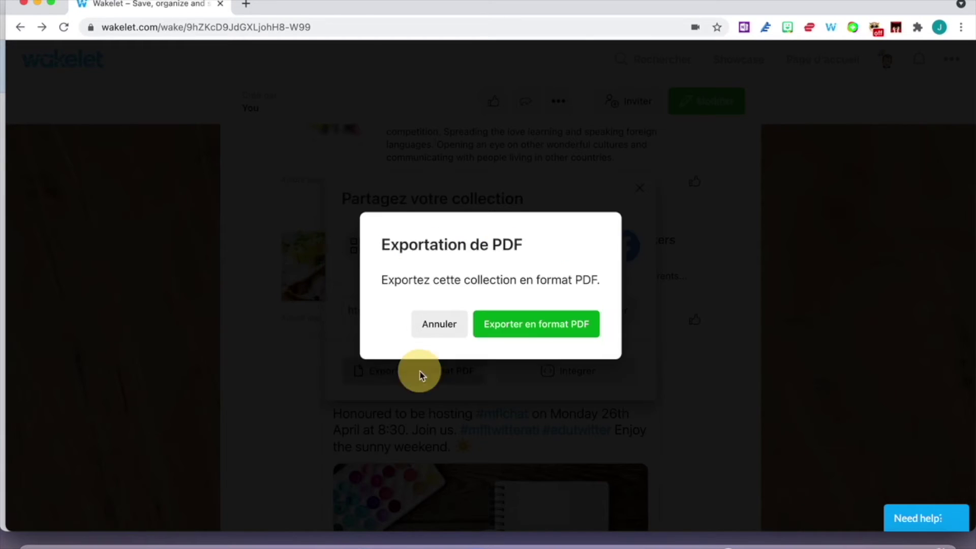
left_click(448, 333)
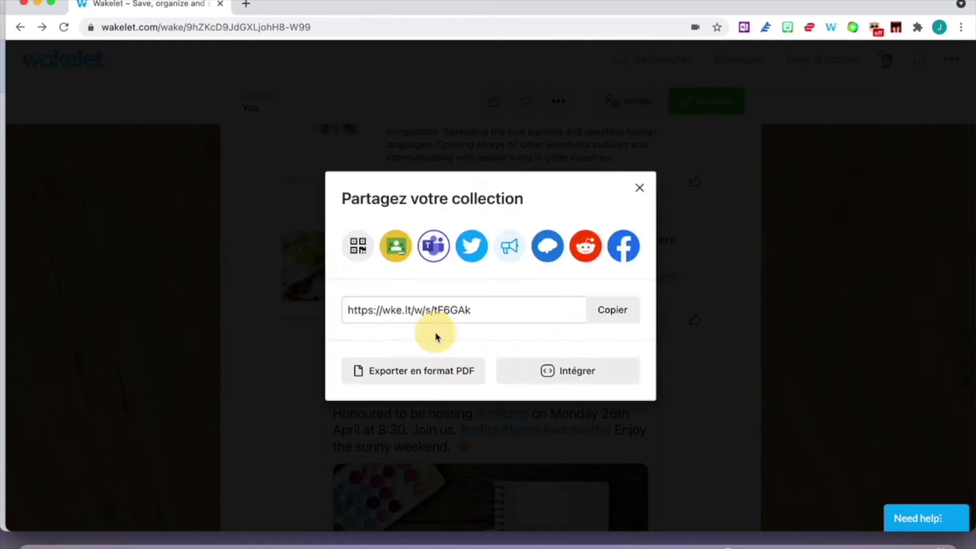
left_click(580, 376)
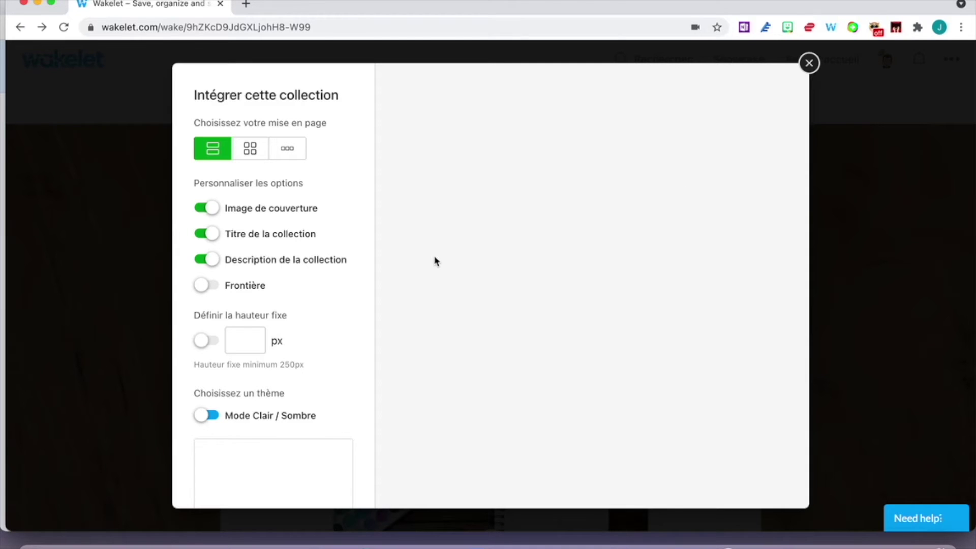
scroll(338, 319, "down", 1)
scroll(338, 320, "up", 1)
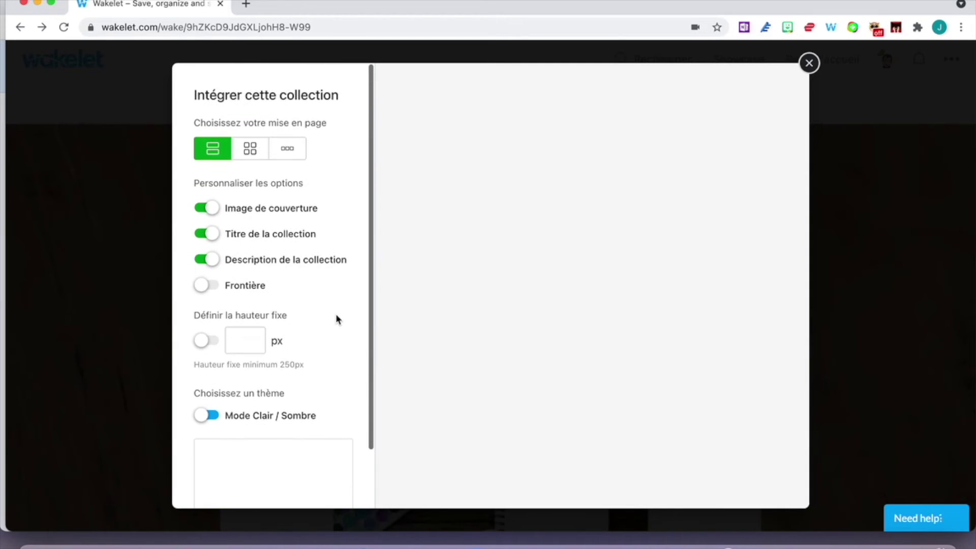
left_click(810, 63)
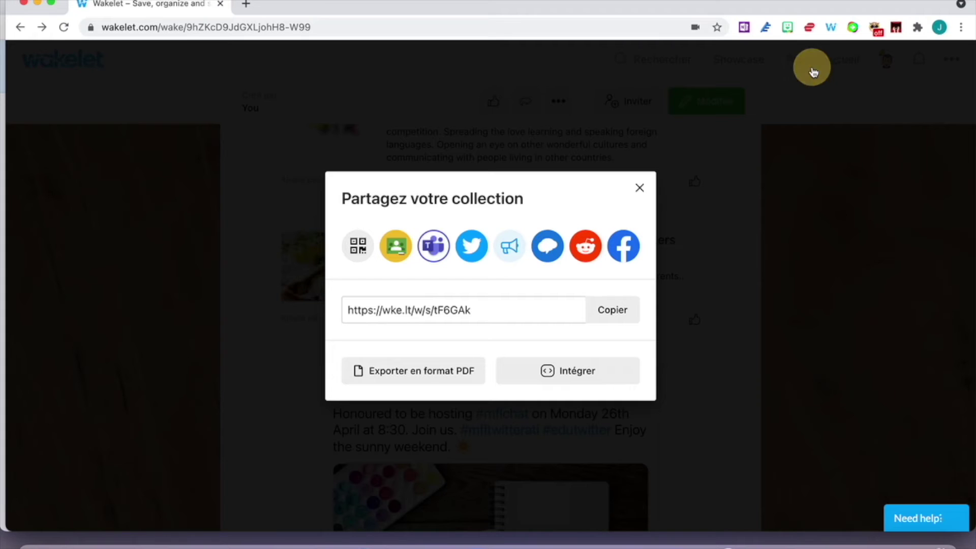
Open poesiae.com in a new browser tab and look through the embedded Wakelet collection on its French Poems page
left_click(246, 4)
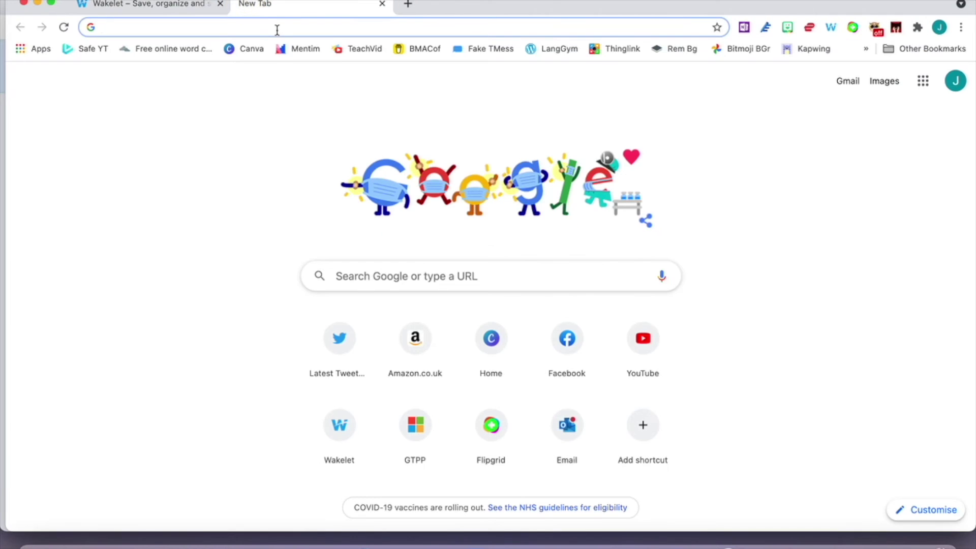
type("poesiae.com")
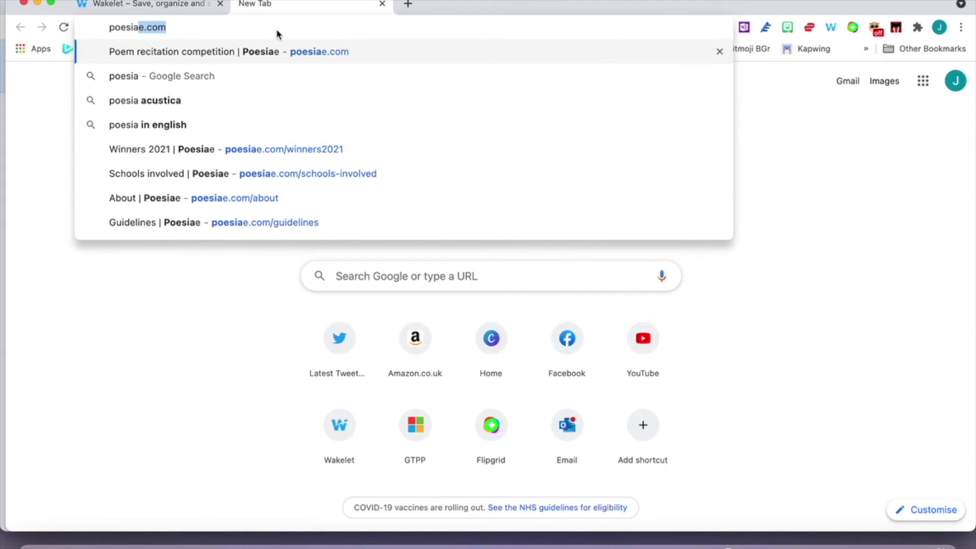
key("Return")
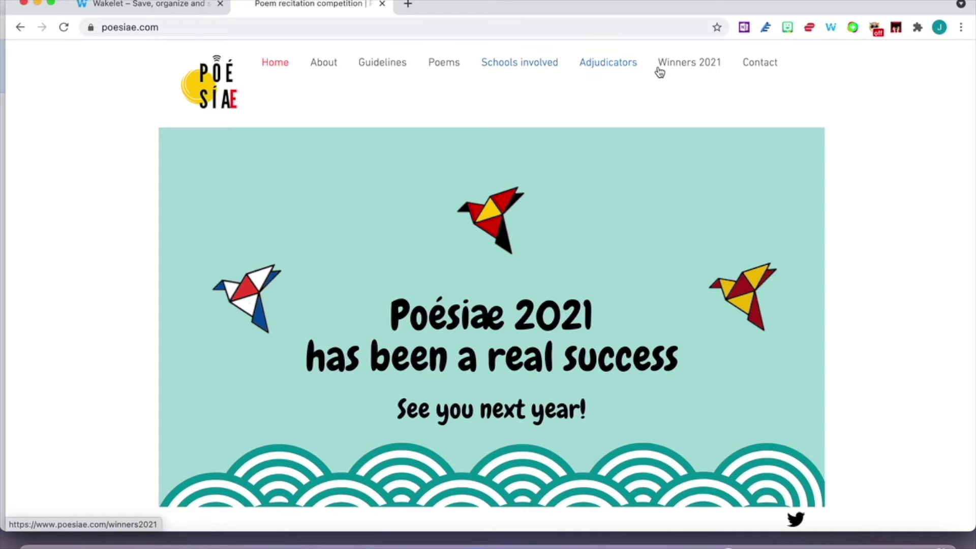
left_click(454, 67)
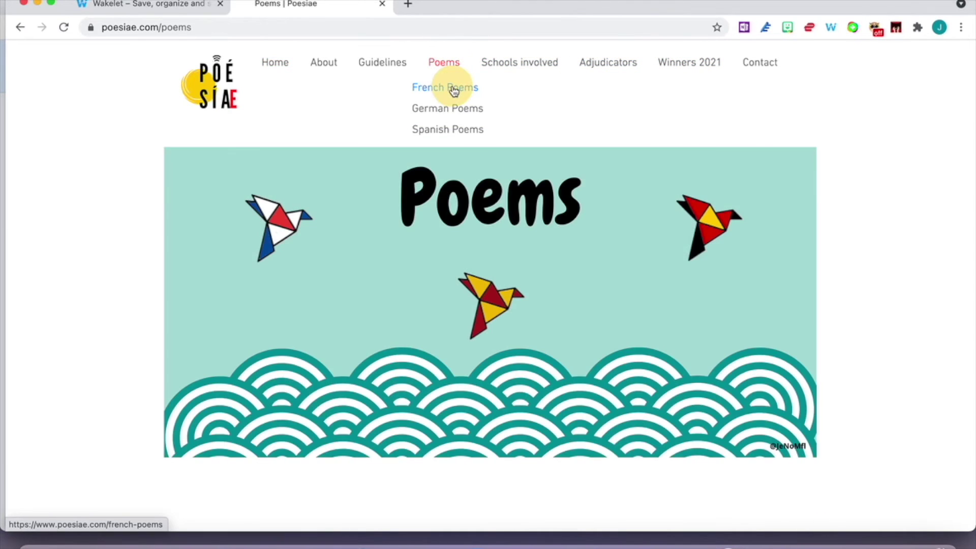
left_click(454, 88)
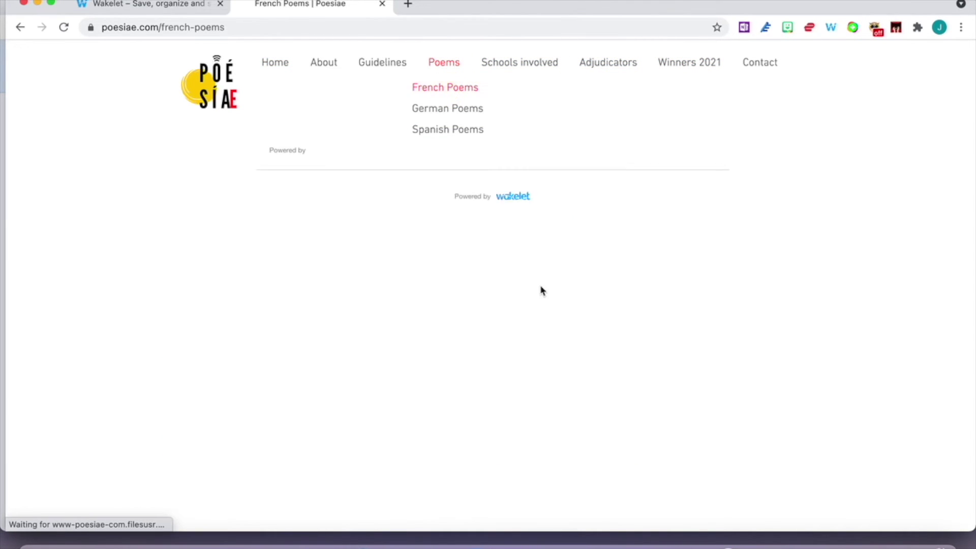
scroll(543, 290, "down", 12)
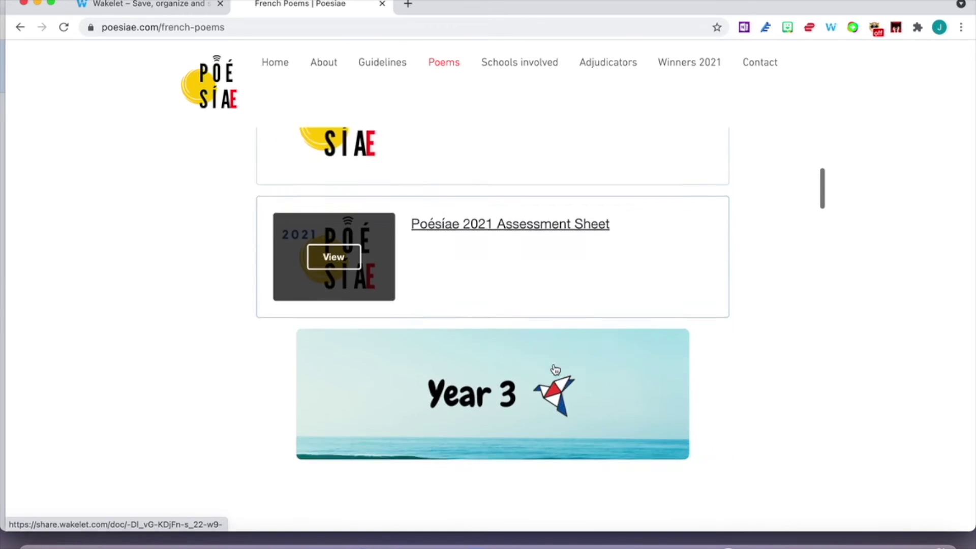
scroll(555, 369, "down", 20)
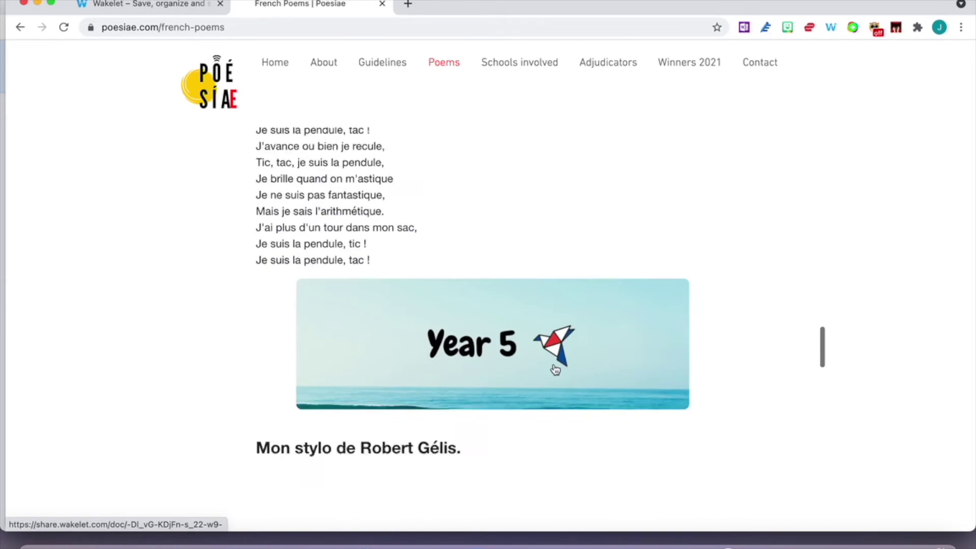
scroll(555, 370, "up", 20)
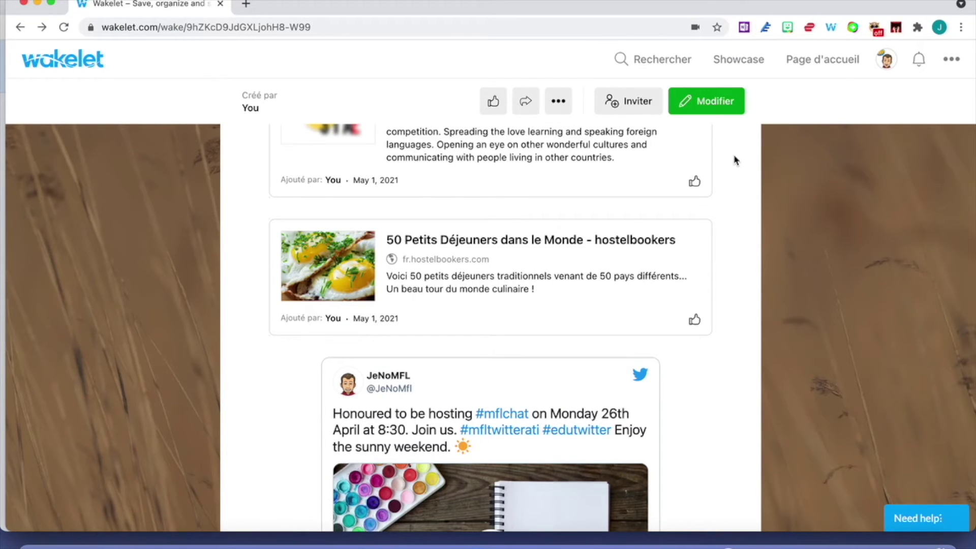
Open the demo collection's invitation options for contributors and view the section for managing them
left_click(636, 99)
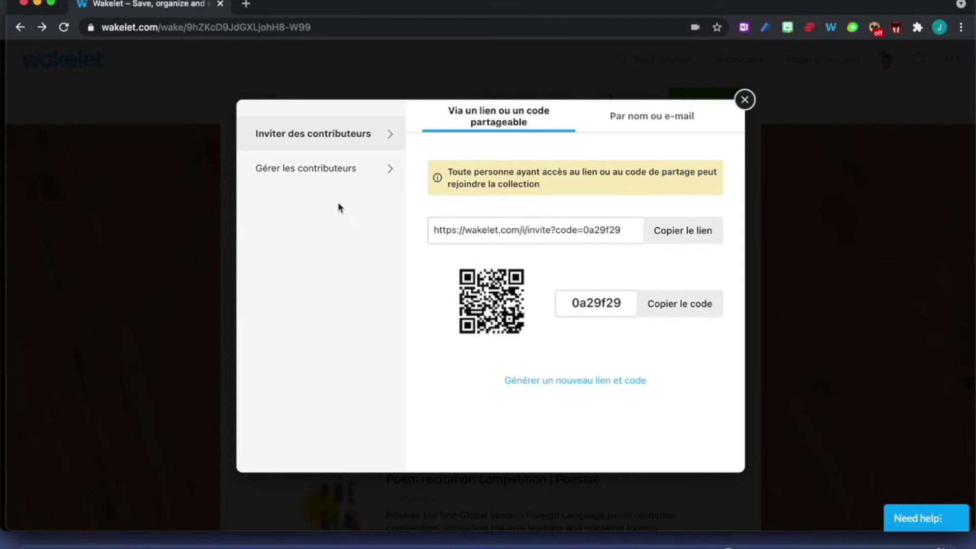
left_click(329, 174)
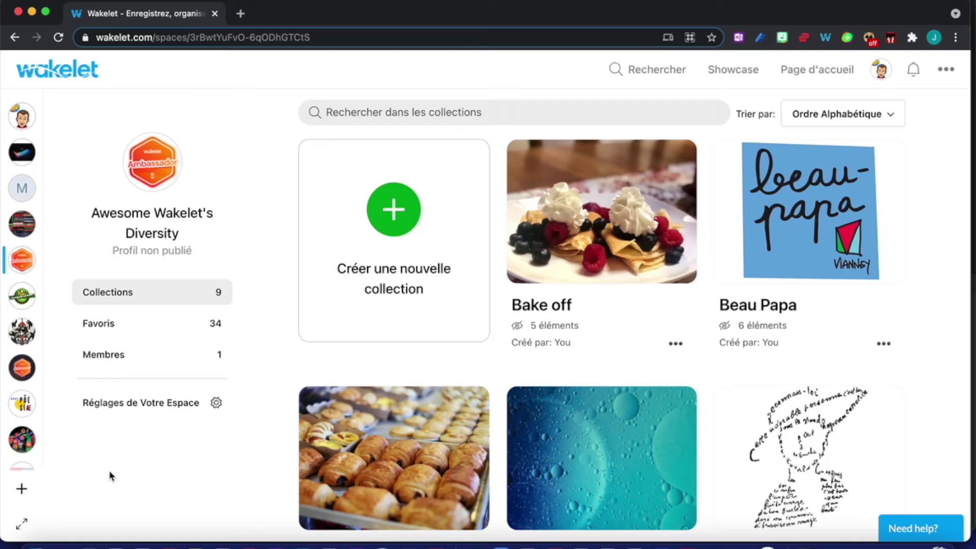
left_click(22, 490)
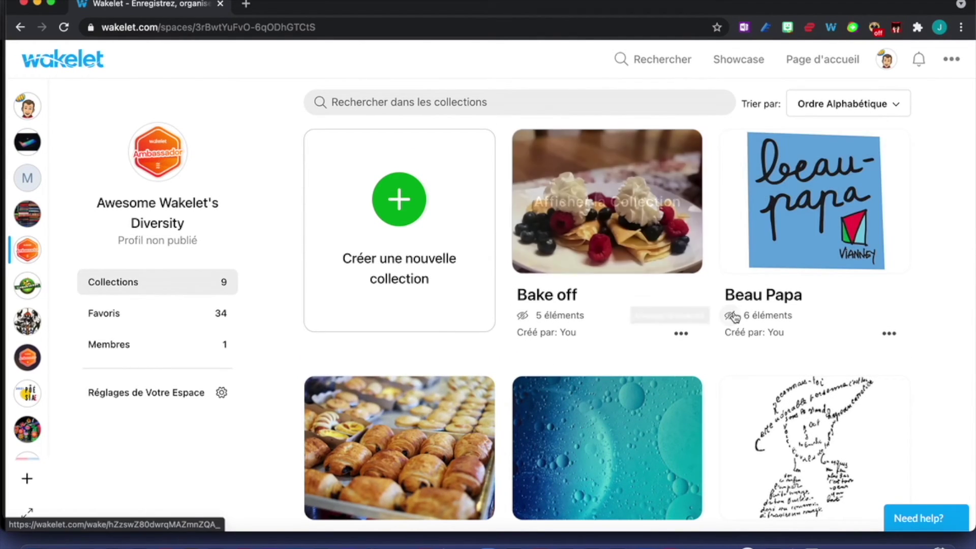
Open the "Beau Papa" collection in the space and skim its contents as an example lesson
left_click(764, 300)
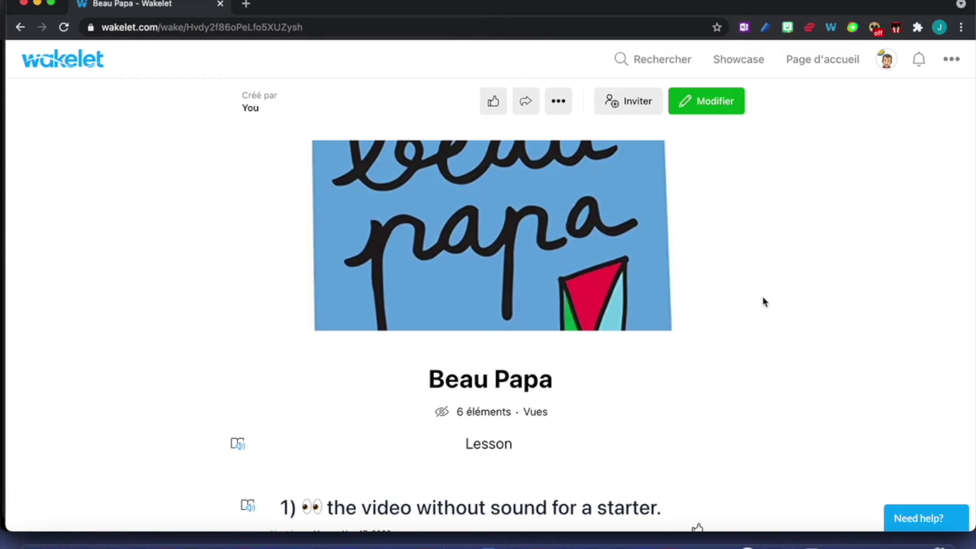
scroll(764, 302, "down", 5)
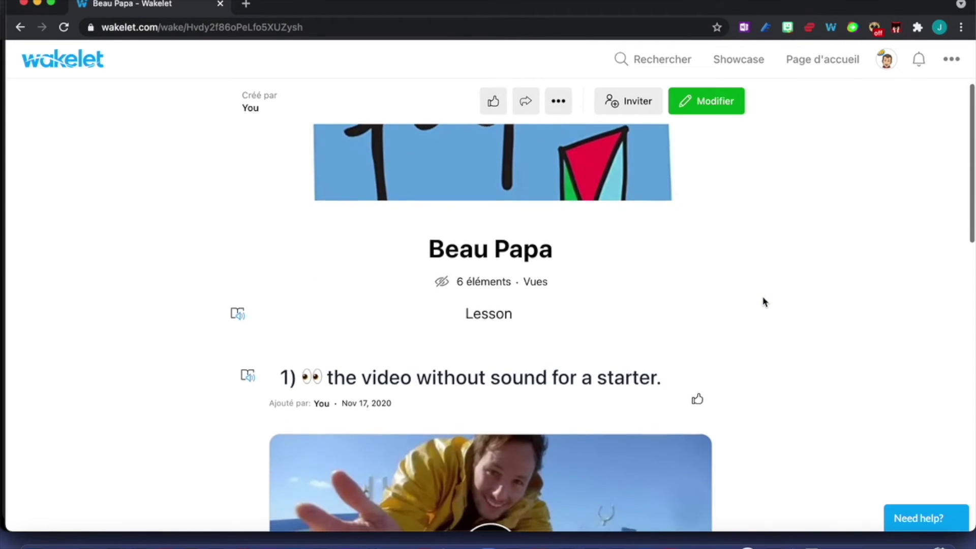
scroll(763, 302, "down", 8)
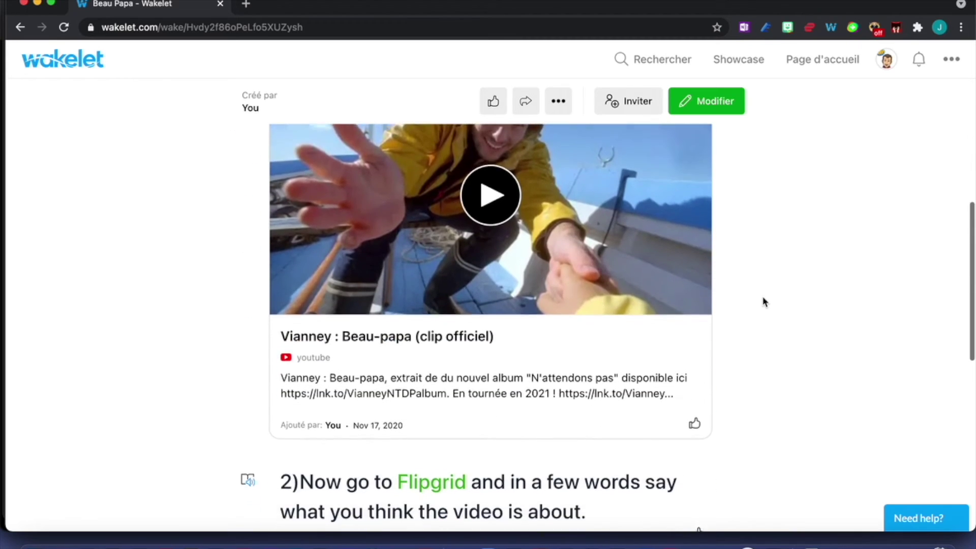
scroll(764, 302, "down", 8)
scroll(764, 302, "up", 3)
scroll(764, 302, "up", 15)
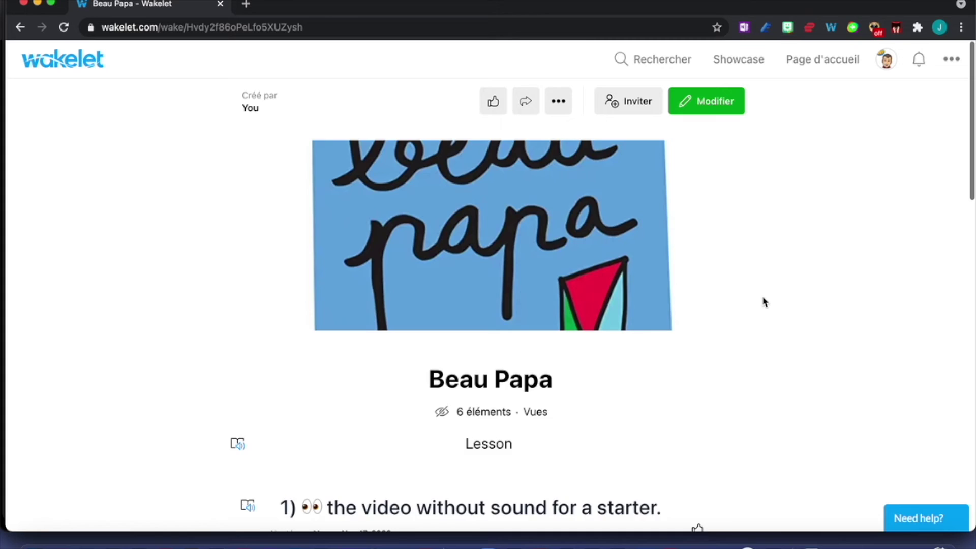
Read the four numbered lesson instructions in "Beau Papa" with their linked activities and return to the space's collections
scroll(763, 302, "down", 3)
scroll(764, 302, "down", 4)
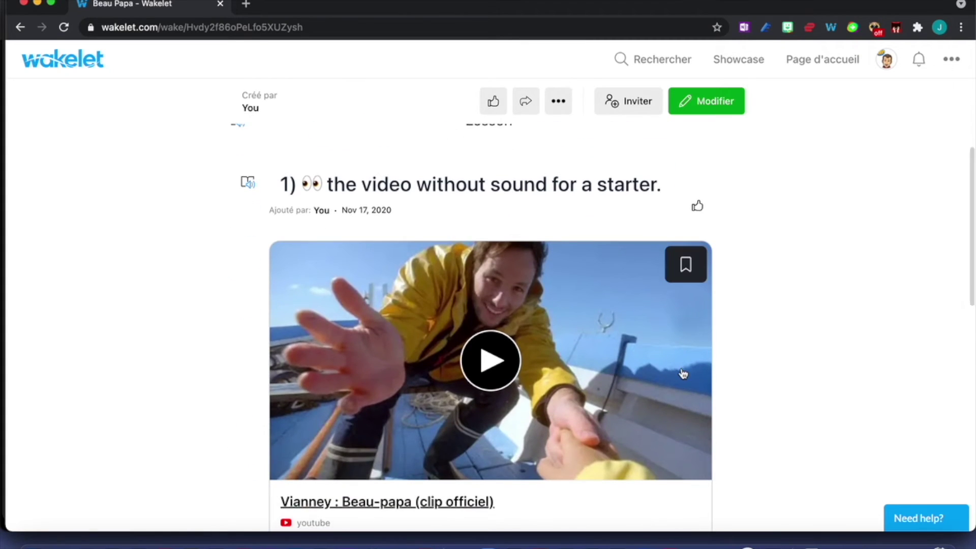
scroll(683, 374, "down", 3)
scroll(683, 374, "down", 6)
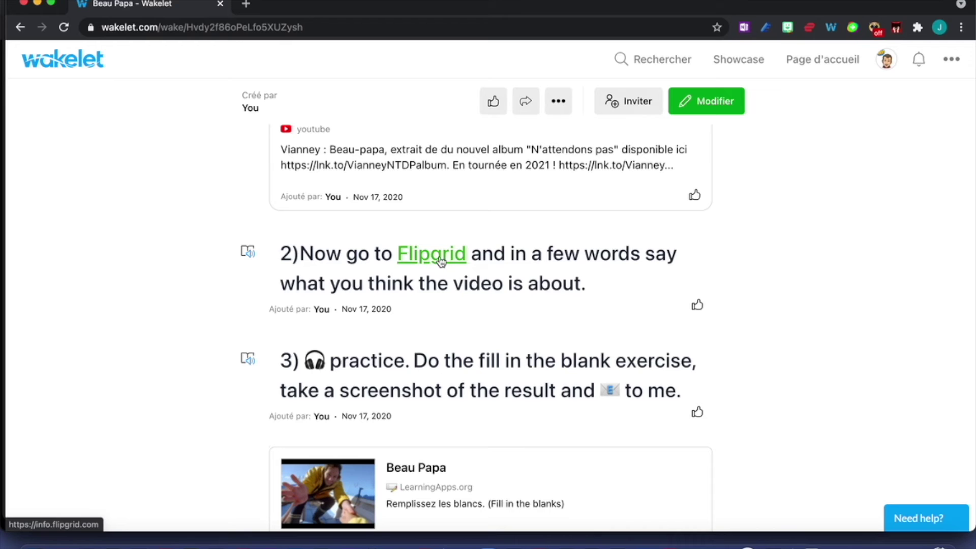
scroll(820, 246, "down", 4)
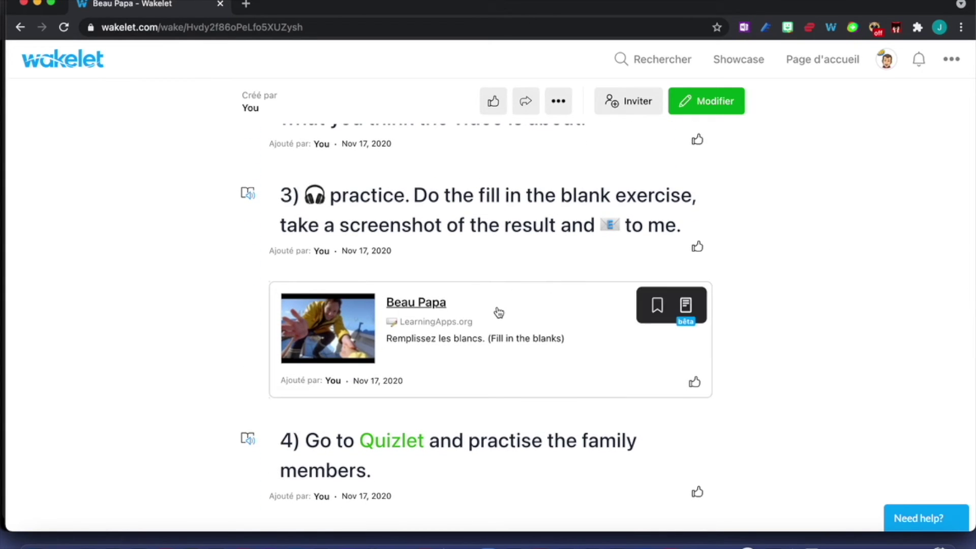
scroll(552, 323, "down", 1)
scroll(552, 323, "down", 3)
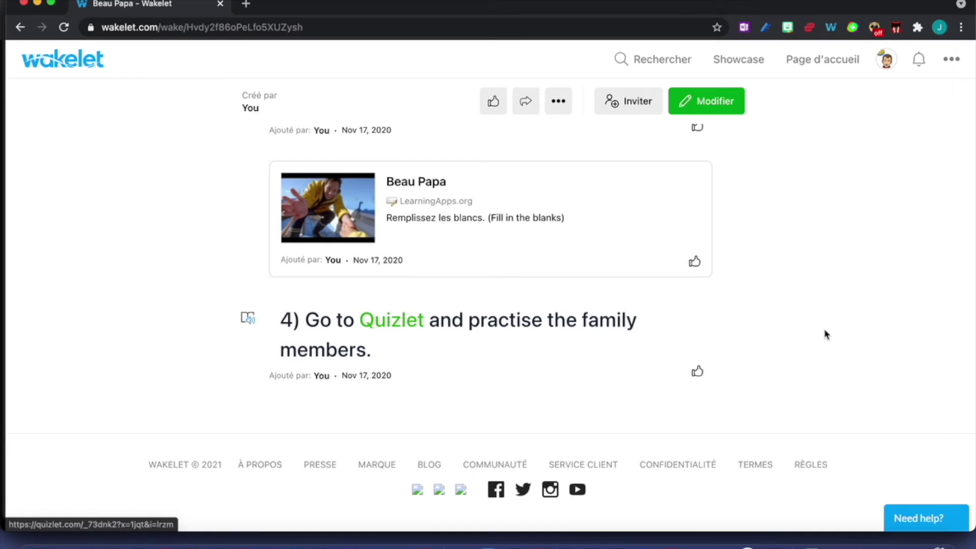
scroll(826, 334, "up", 2)
scroll(827, 334, "up", 15)
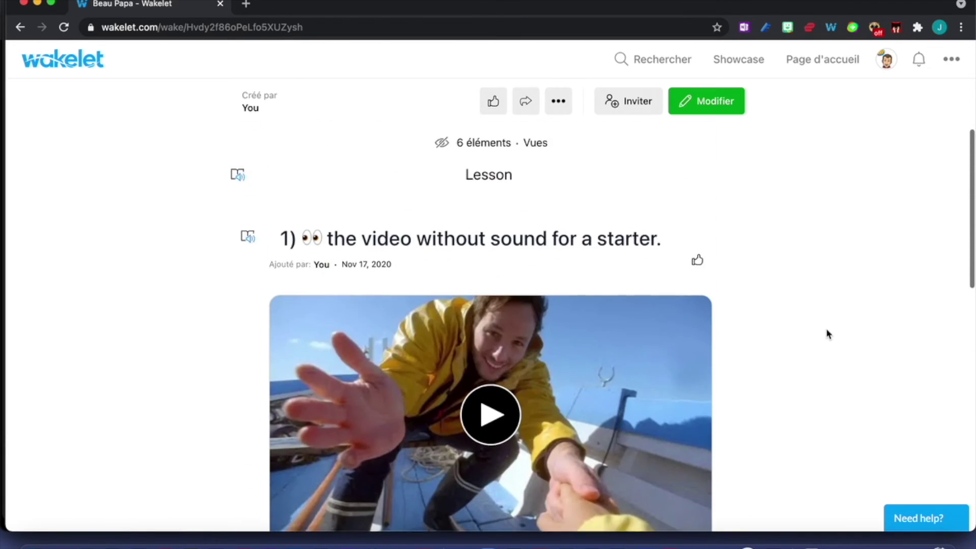
scroll(826, 334, "up", 3)
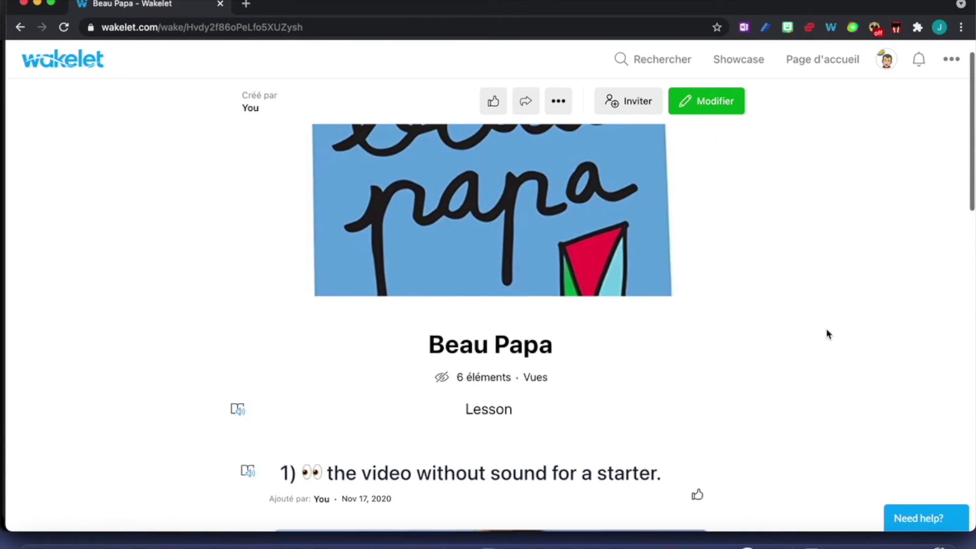
key("super+bracketleft")
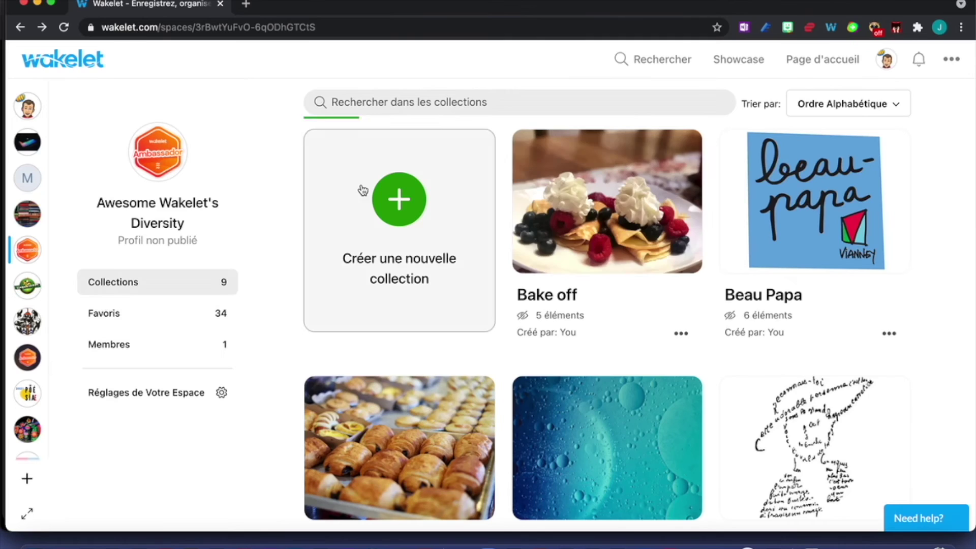
Open the "Bake off" collection in the space and look through the pupils' posted food photos from start to end
left_click(573, 298)
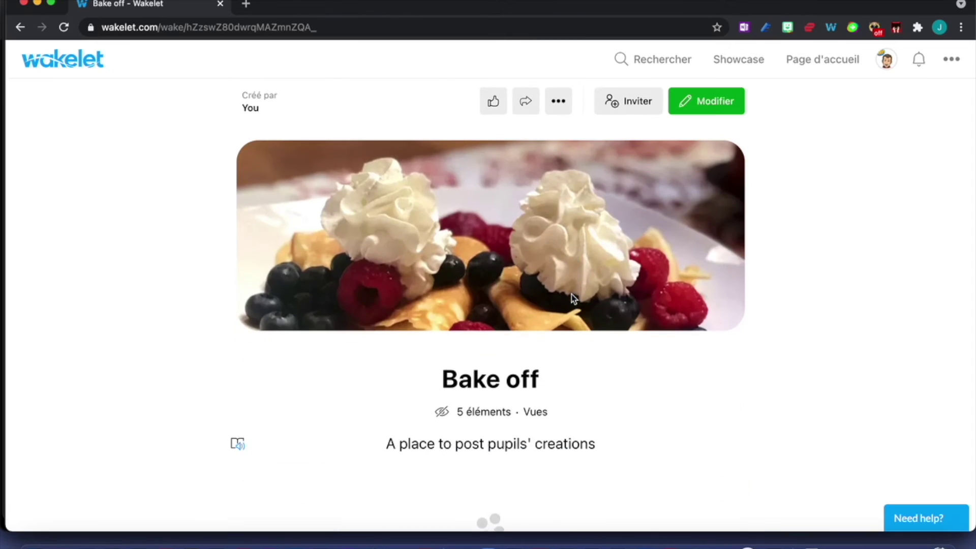
scroll(573, 299, "down", 1)
scroll(571, 296, "down", 7)
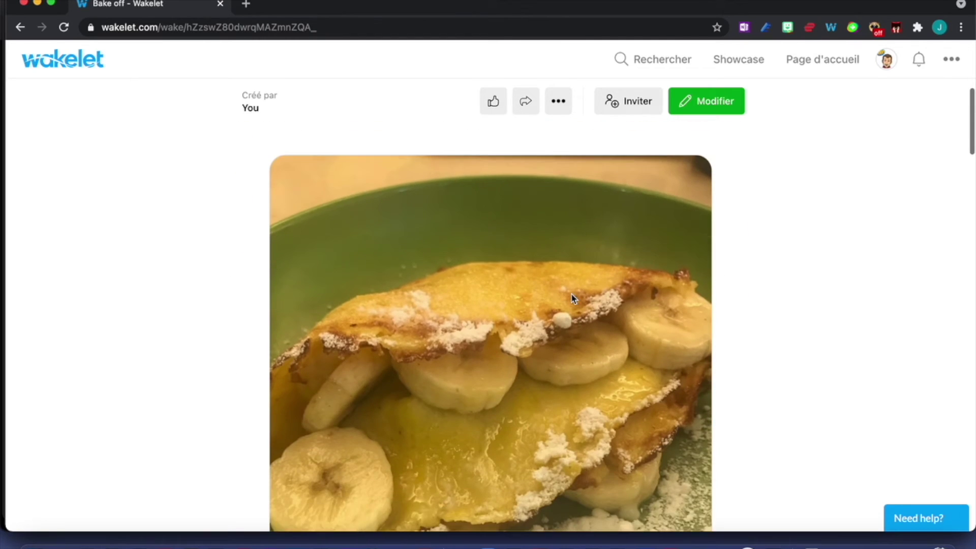
scroll(572, 295, "down", 10)
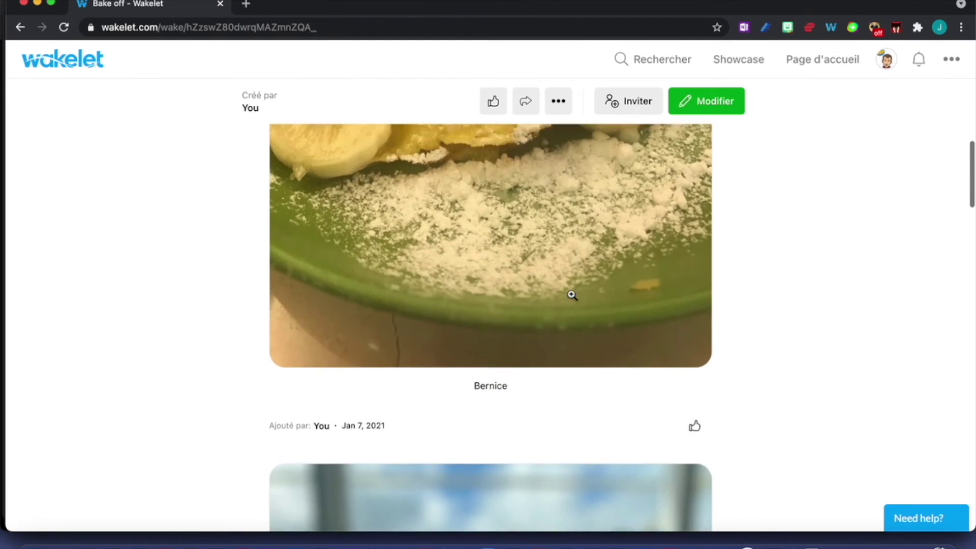
scroll(573, 296, "down", 10)
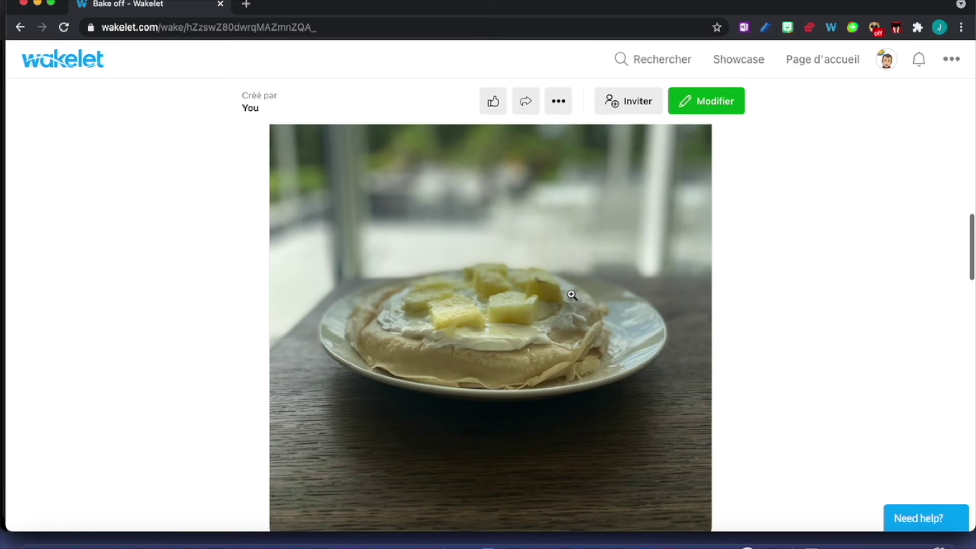
scroll(573, 295, "down", 10)
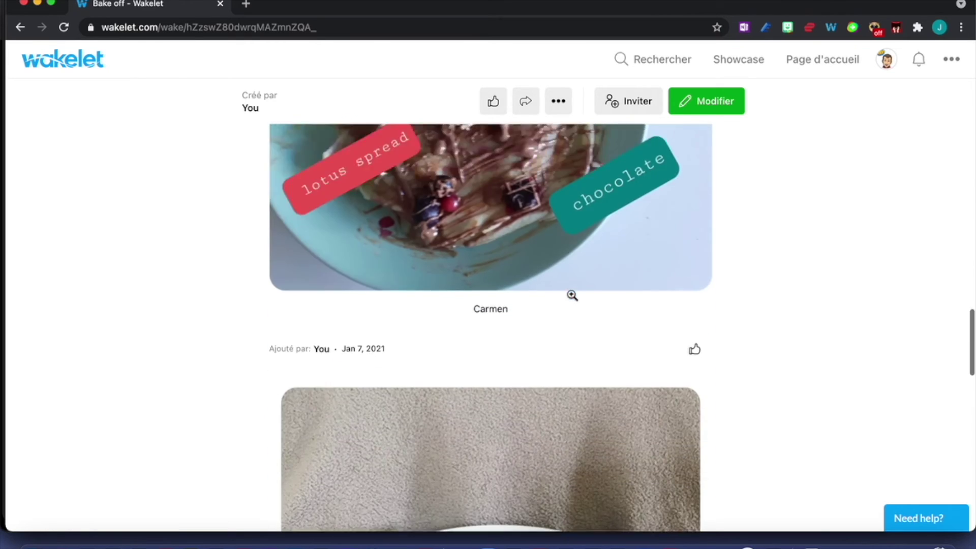
scroll(572, 294, "down", 10)
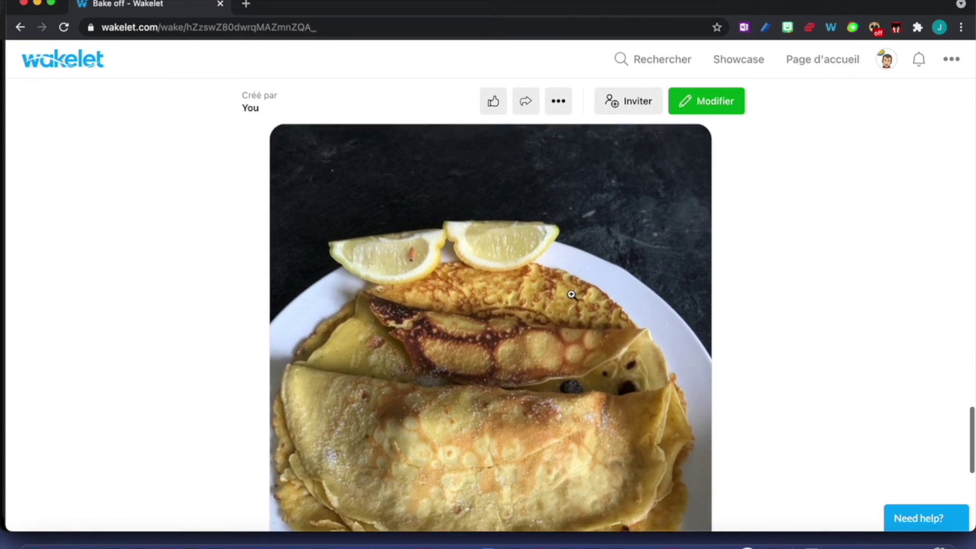
scroll(573, 295, "down", 3)
scroll(572, 295, "up", 20)
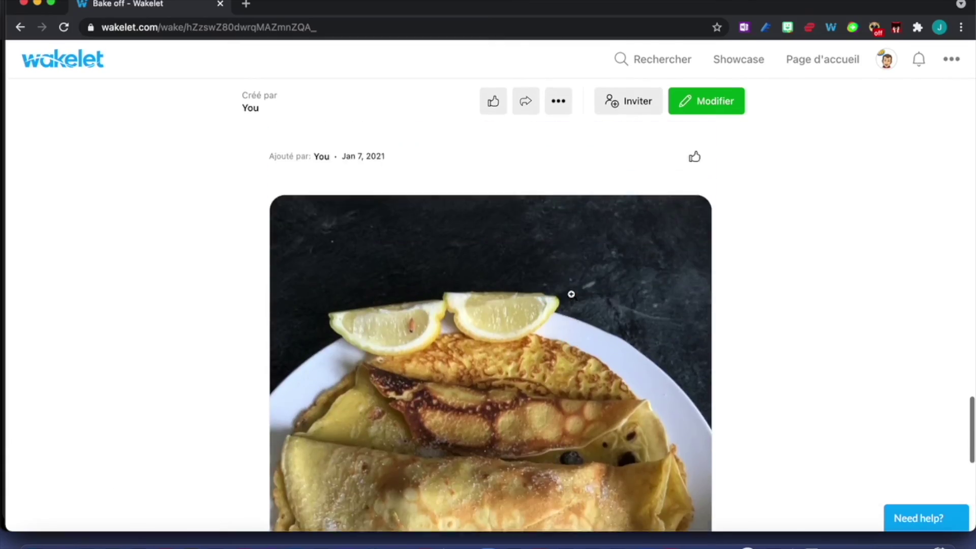
scroll(572, 295, "up", 15)
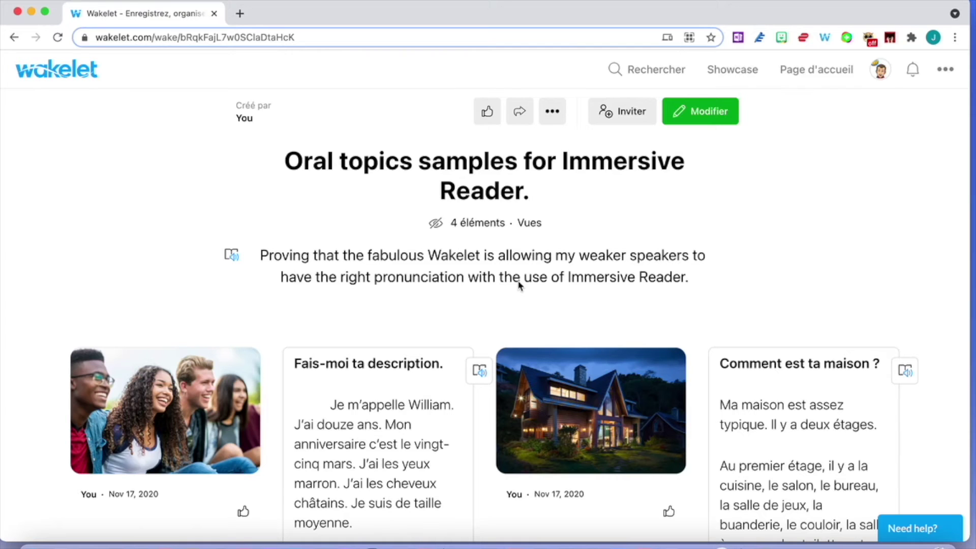
Look through the text and image items in the "Oral topics samples for Immersive Reader." collection
scroll(519, 286, "down", 2)
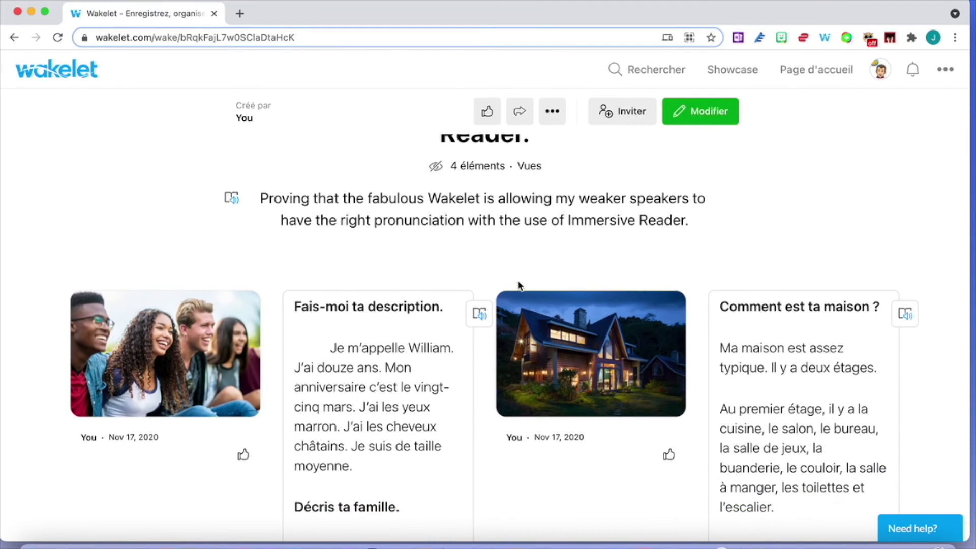